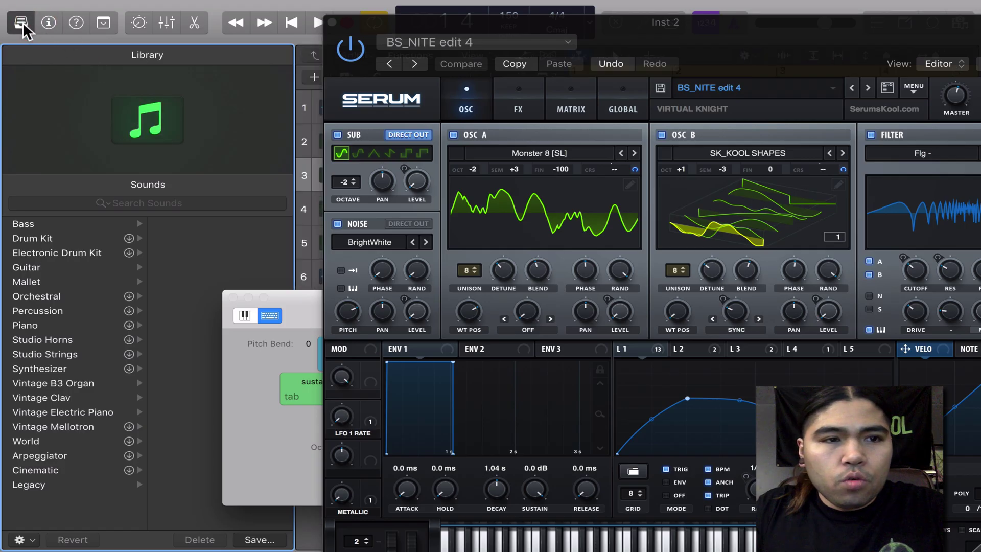
Load the Spectral wavetable Monster 8 [SL] into oscillator A and adjust its wavetable position.
{"action": "left_click", "coordinate": [20, 22]}
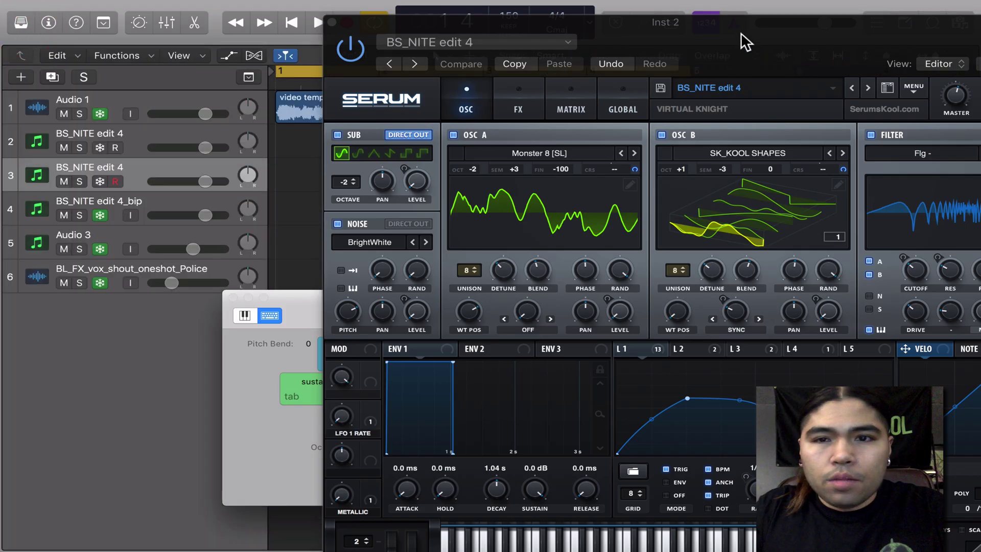
{"action": "left_click_drag", "start_coordinate": [745, 39], "coordinate": [535, 27]}
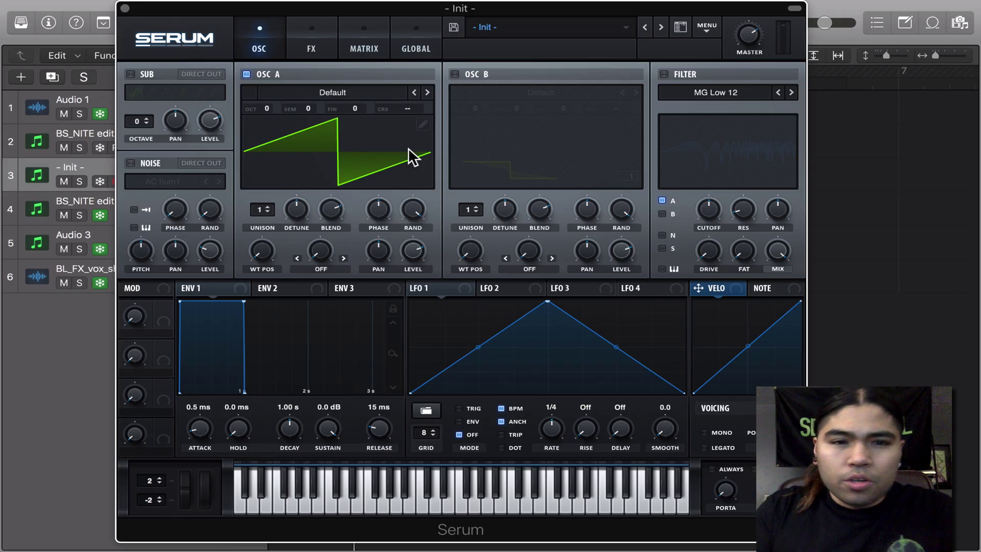
{"action": "left_click", "coordinate": [390, 93]}
{"action": "mouse_move", "coordinate": [371, 137]}
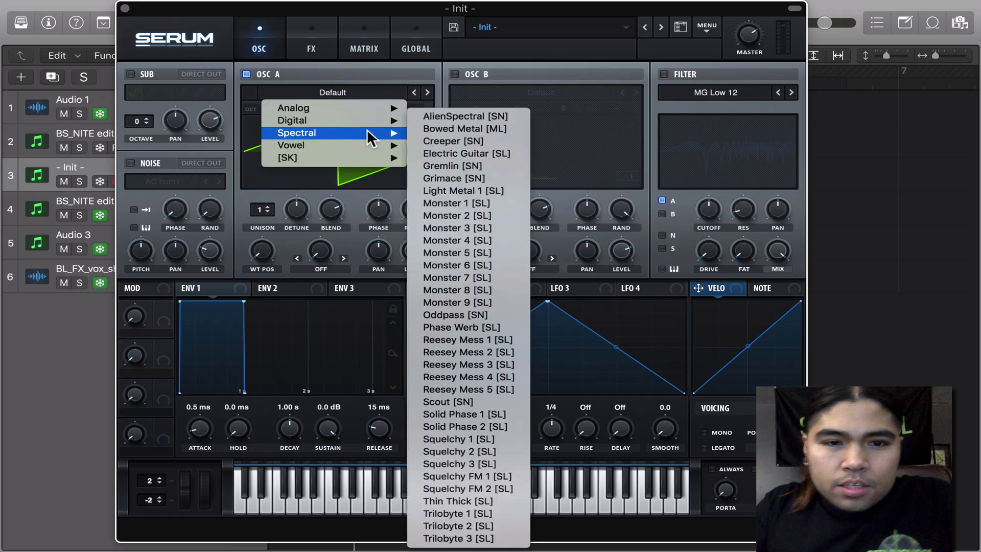
{"action": "left_click", "coordinate": [479, 290]}
{"action": "left_click_drag", "start_coordinate": [265, 174], "coordinate": [270, 148]}
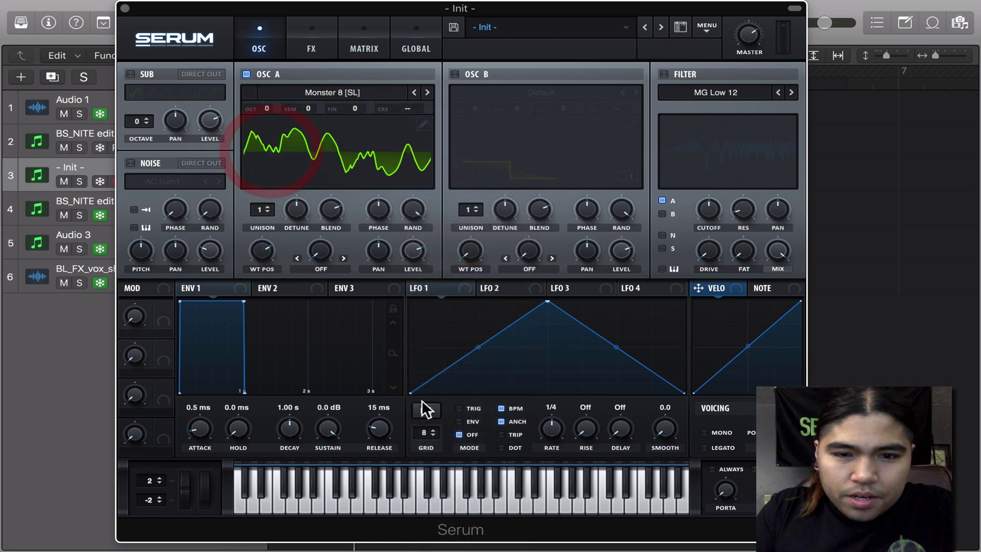
{"action": "left_click", "coordinate": [264, 251]}
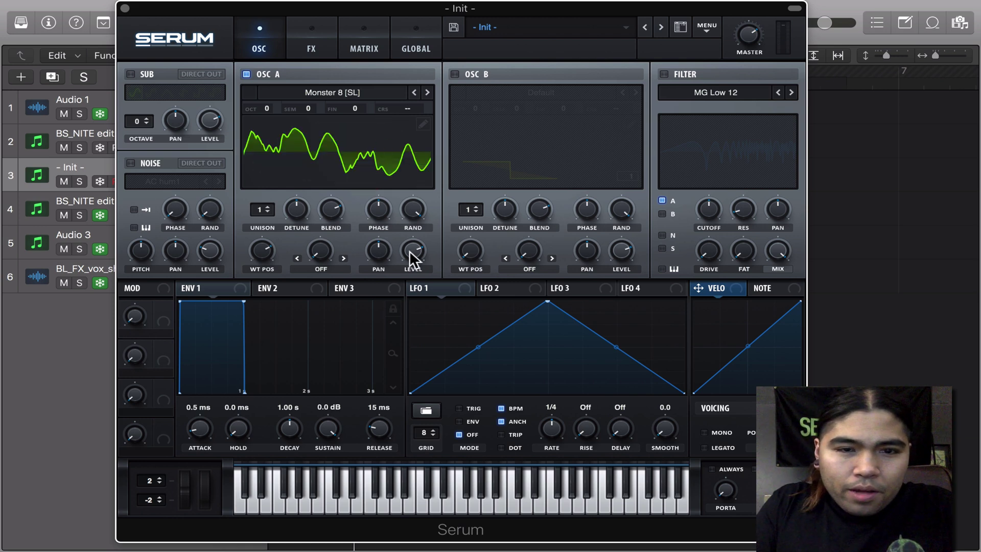
Tune oscillator A to octave -2, semitone +3 and fine -100 cents.
{"action": "left_click_drag", "start_coordinate": [270, 109], "coordinate": [270, 127]}
{"action": "left_click_drag", "start_coordinate": [267, 135], "coordinate": [266, 142]}
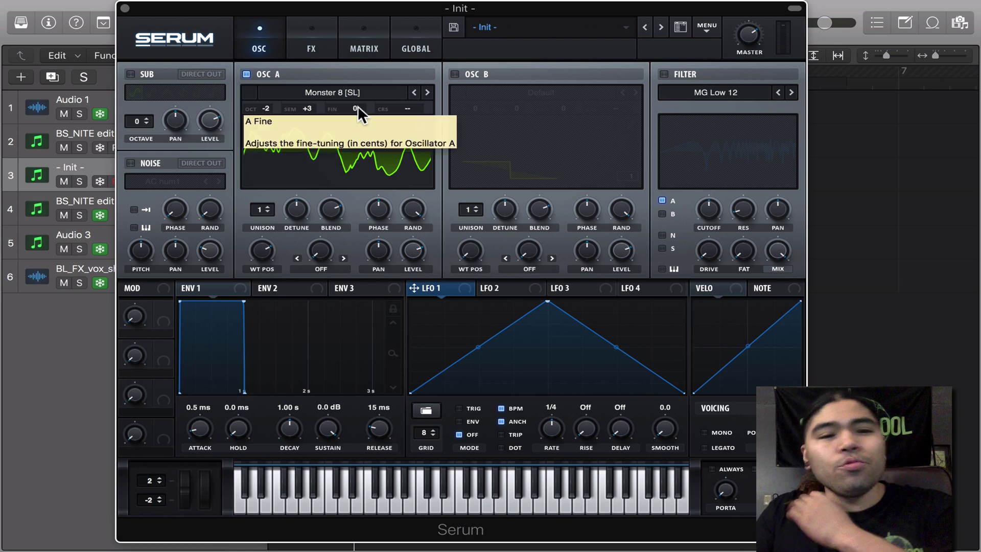
{"action": "left_click_drag", "start_coordinate": [355, 108], "coordinate": [351, 537]}
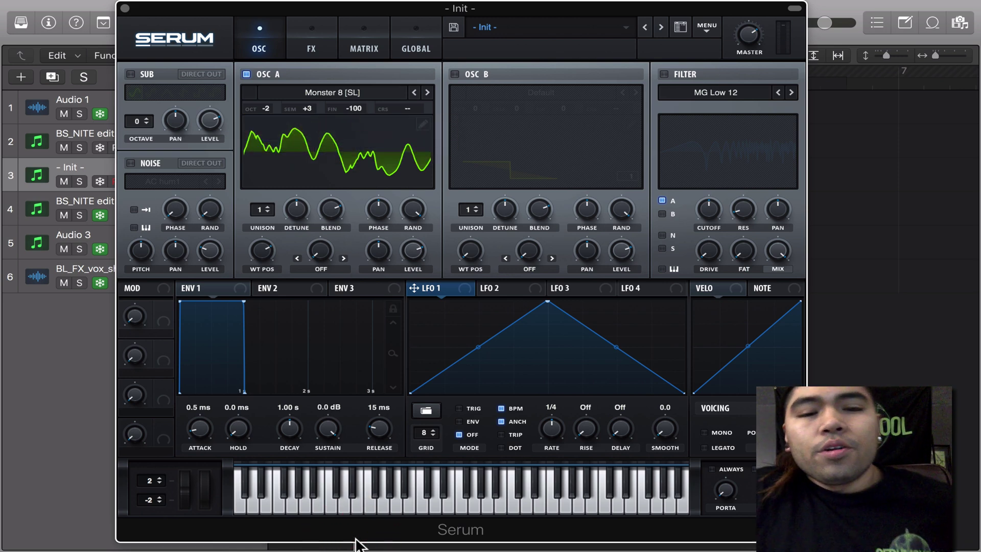
{"action": "left_click", "coordinate": [443, 258]}
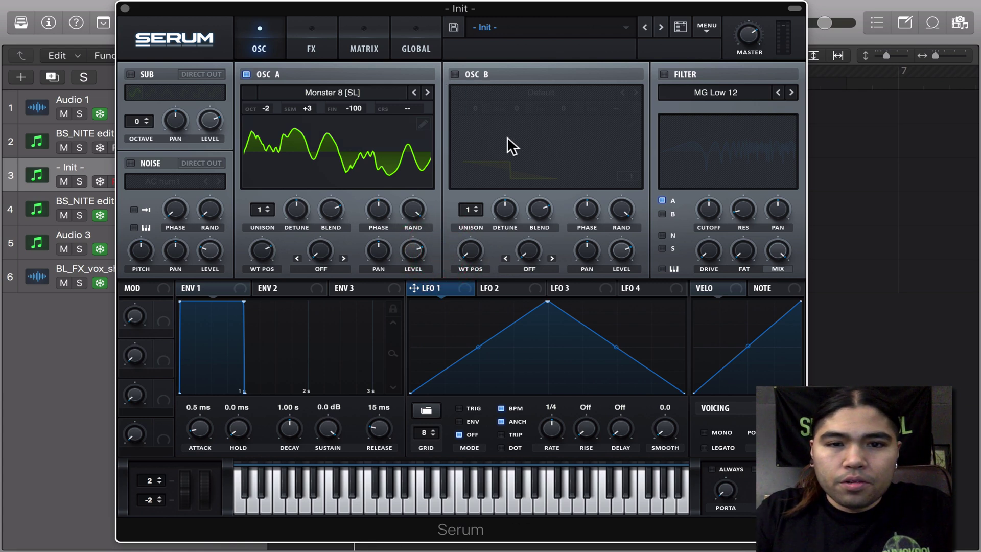
{"action": "left_click", "coordinate": [459, 221]}
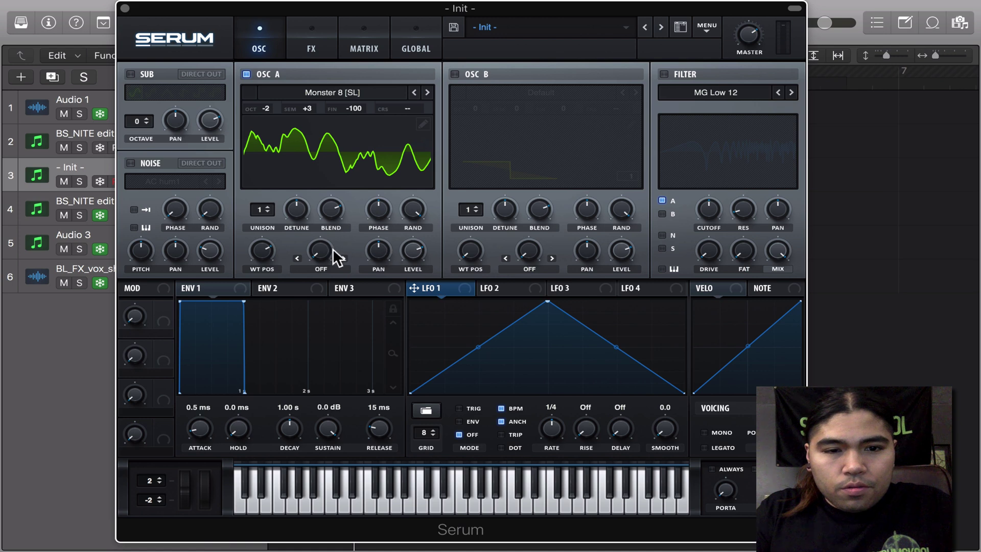
Set oscillator A to 8 unison voices and lower its detune.
{"action": "left_click_drag", "start_coordinate": [261, 210], "coordinate": [275, 142]}
{"action": "left_click_drag", "start_coordinate": [309, 221], "coordinate": [297, 234]}
Turn oscillator A's level all the way down and assign LFO 1 to modulate it by a high positive amount.
{"action": "left_click_drag", "start_coordinate": [410, 252], "coordinate": [388, 493]}
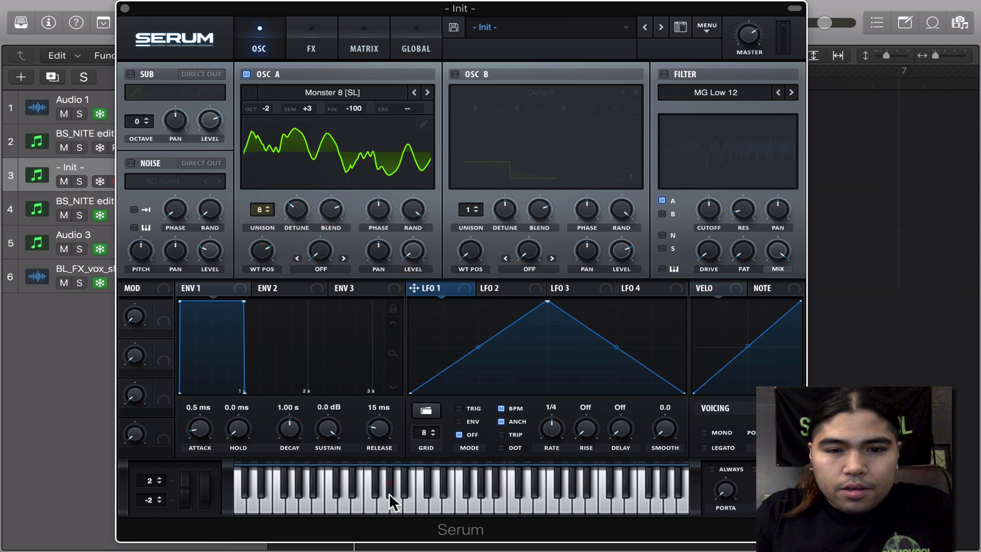
{"action": "left_click_drag", "start_coordinate": [426, 272], "coordinate": [416, 249]}
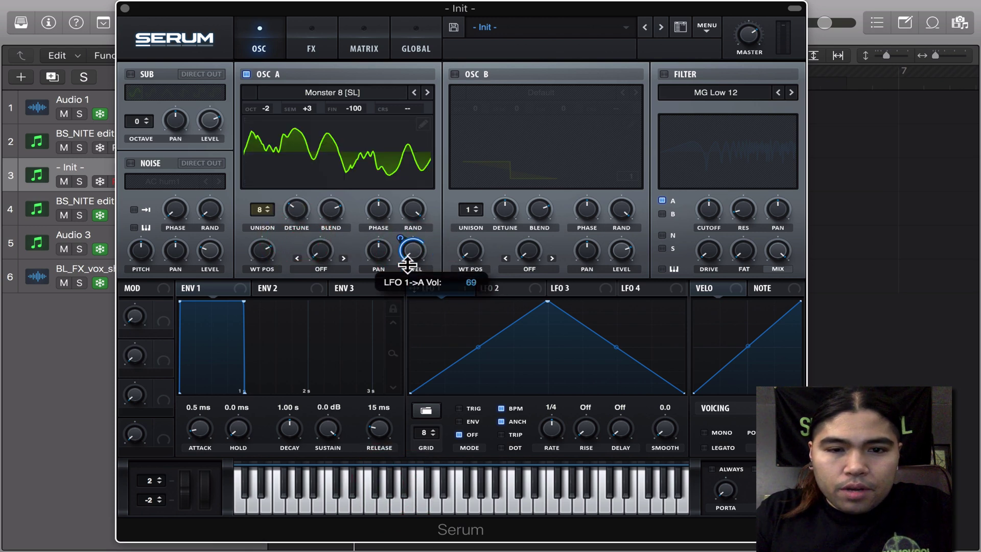
Reshape LFO 1 into a rounded hump that peaks early and falls to zero about three quarters through the cycle.
{"action": "left_click_drag", "start_coordinate": [546, 301], "coordinate": [438, 329]}
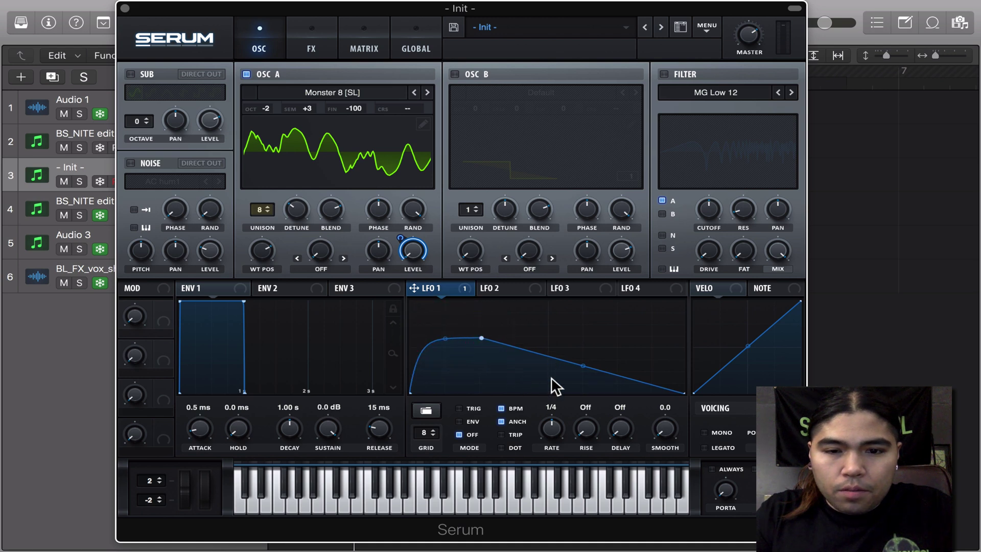
{"action": "double_click", "coordinate": [580, 390]}
Set LFO 1 to trigger mode with triplet timing at a 1/2 rate.
{"action": "left_click", "coordinate": [552, 434]}
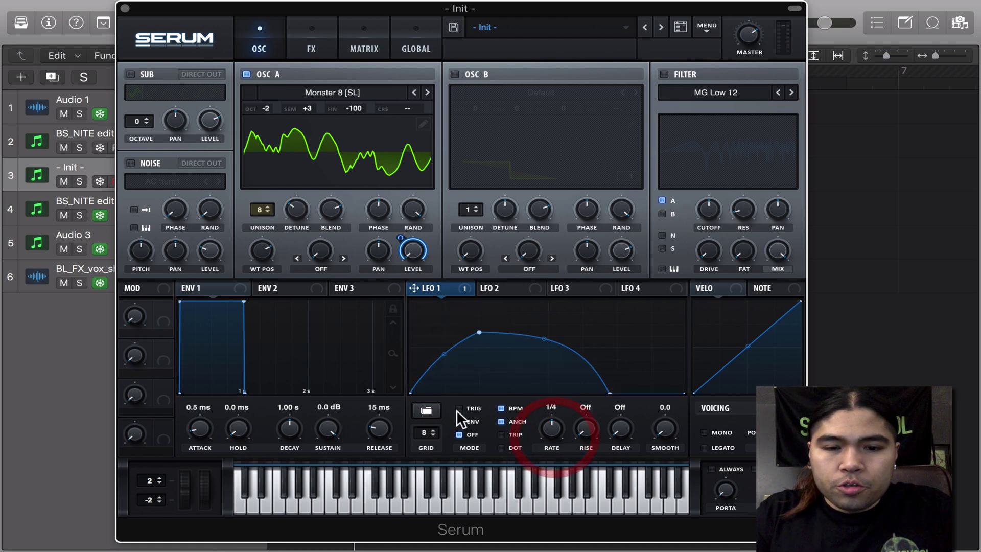
{"action": "left_click", "coordinate": [464, 410]}
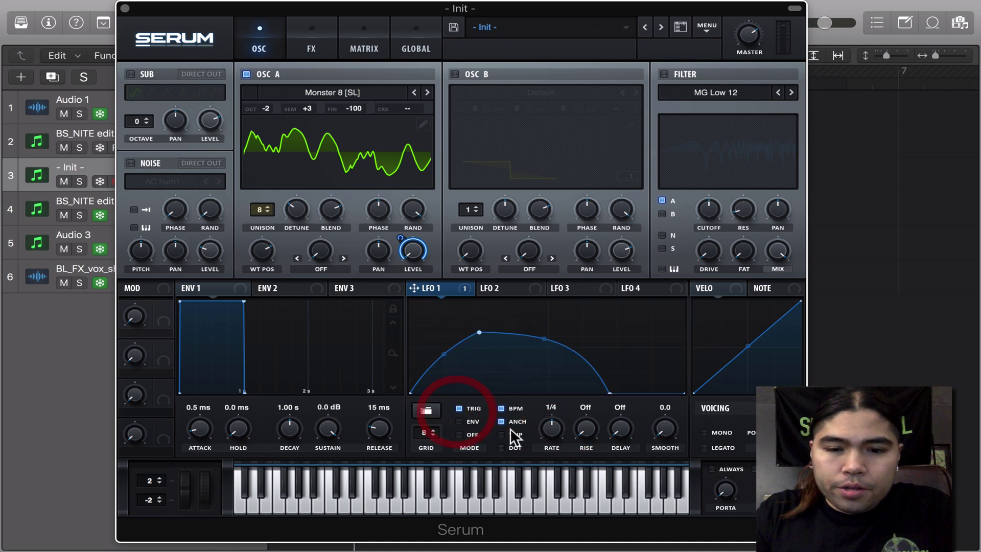
{"action": "left_click", "coordinate": [511, 433]}
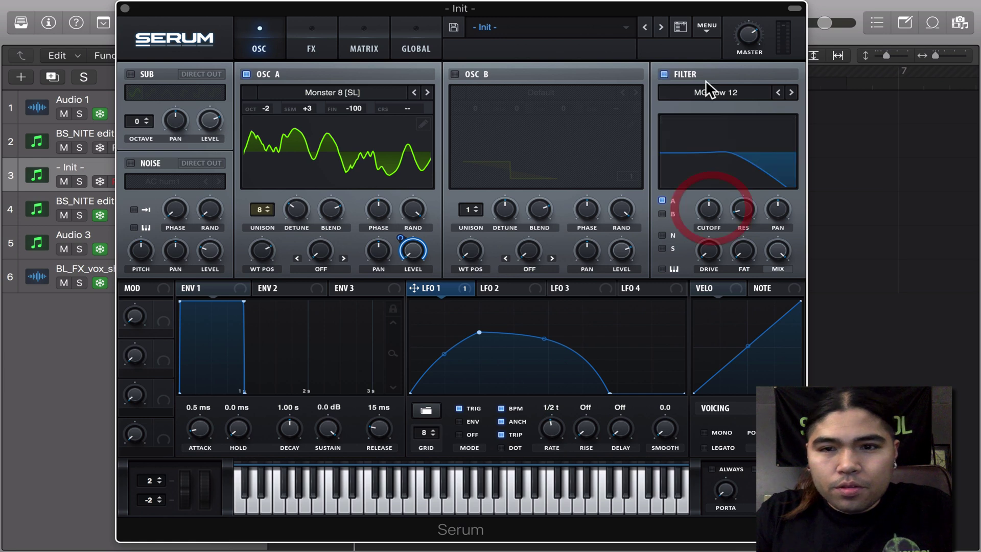
Enable the oscillator filter and set its type to the flanger Flg -.
{"action": "left_click", "coordinate": [706, 90]}
{"action": "mouse_move", "coordinate": [711, 132]}
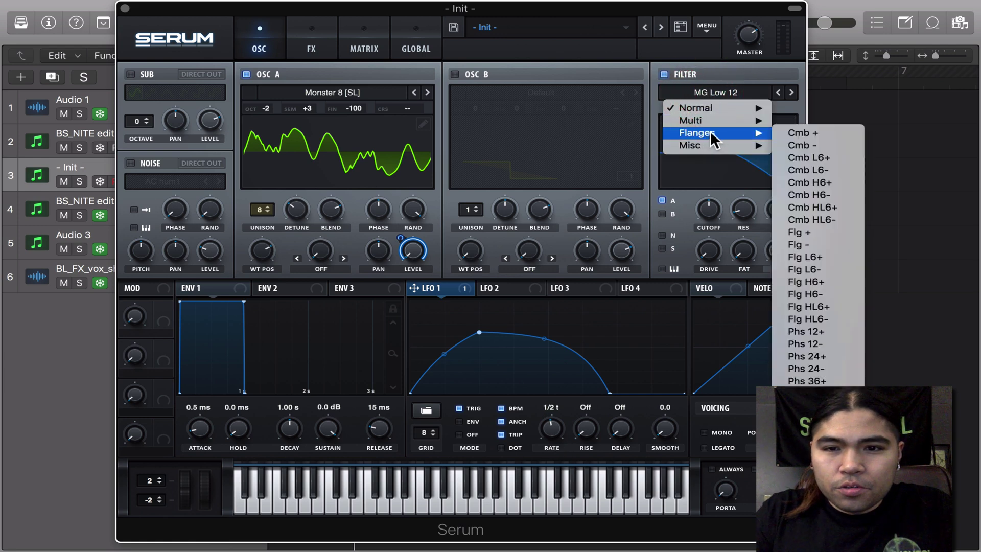
{"action": "left_click", "coordinate": [798, 244]}
Route oscillator B into the filter with key tracking enabled, and lower the filter cutoff slightly.
{"action": "left_click", "coordinate": [662, 214]}
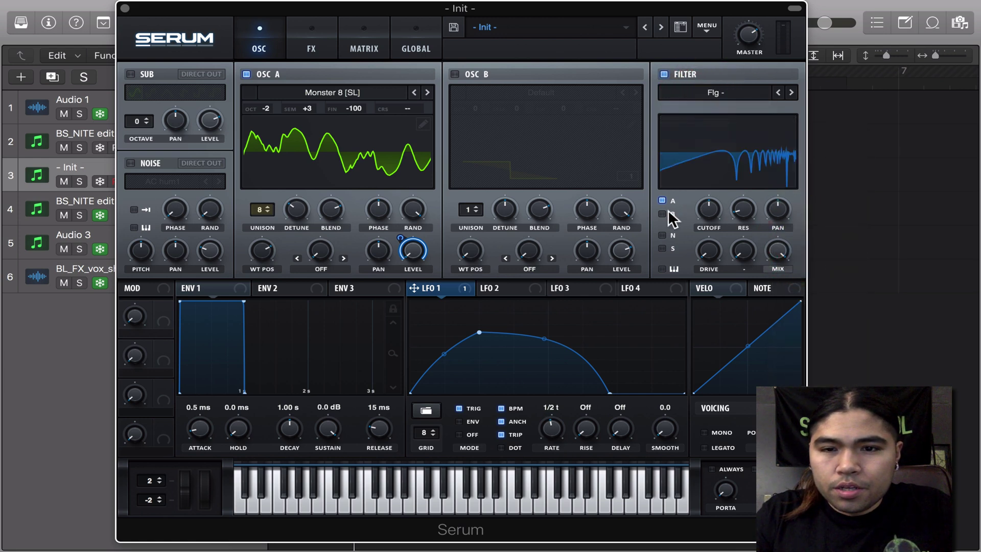
{"action": "left_click", "coordinate": [667, 268]}
{"action": "left_click_drag", "start_coordinate": [710, 212], "coordinate": [710, 228]}
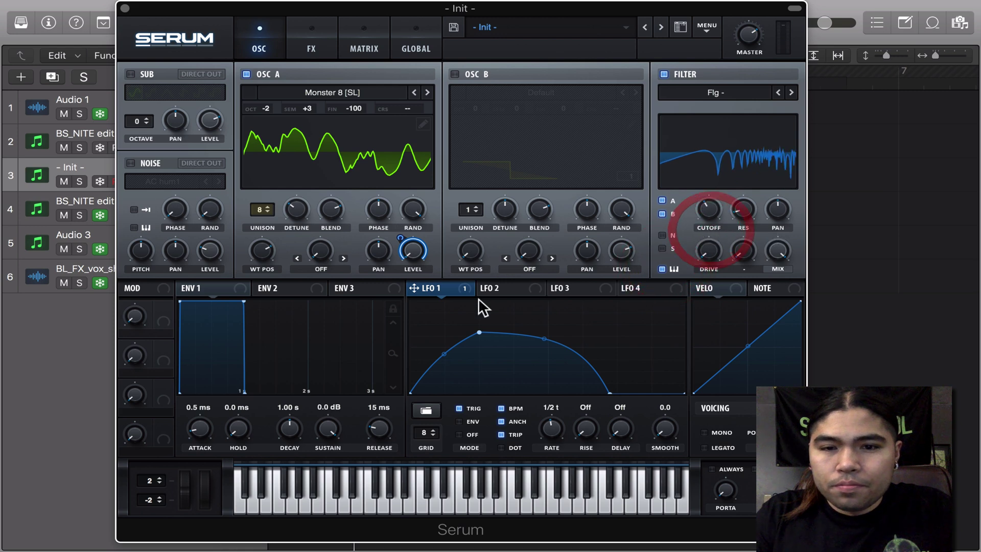
Assign LFO 1 to the filter cutoff at about -17 and to the filter resonance with a small negative amount.
{"action": "mouse_move", "coordinate": [429, 288]}
{"action": "left_mouse_down"}
{"action": "mouse_move", "coordinate": [572, 271]}
{"action": "mouse_move", "coordinate": [413, 290]}
{"action": "left_mouse_up"}
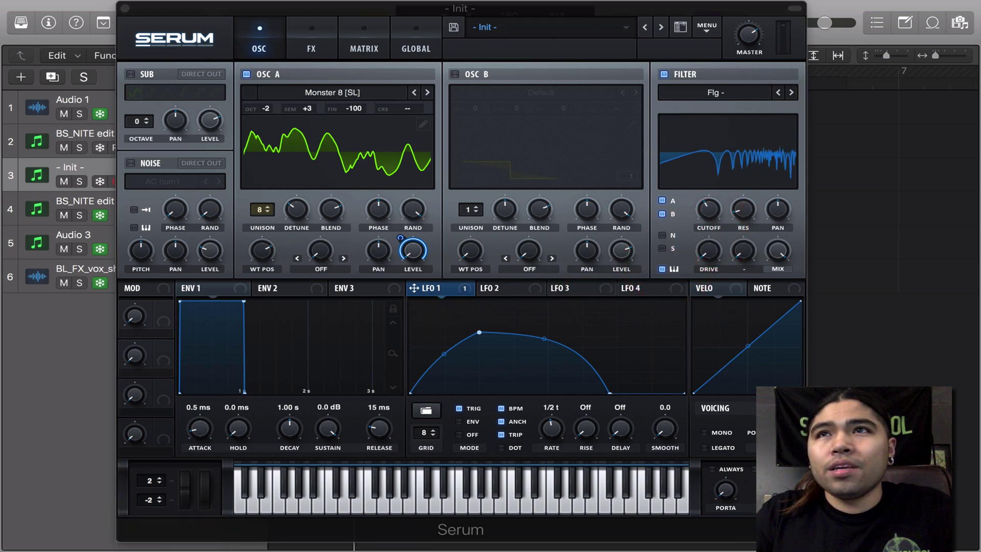
{"action": "left_click_drag", "start_coordinate": [443, 293], "coordinate": [706, 267]}
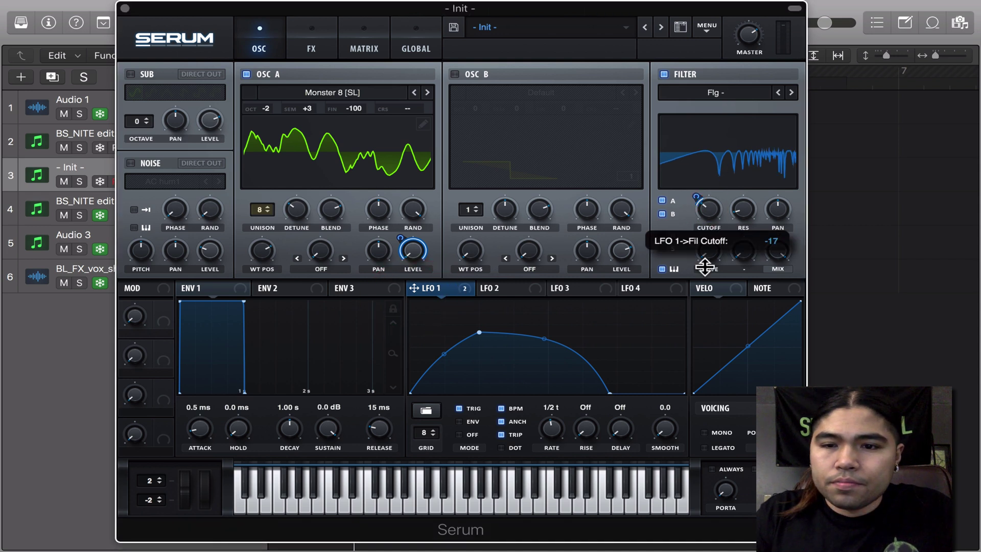
{"action": "left_click_drag", "start_coordinate": [414, 287], "coordinate": [750, 207]}
{"action": "left_click_drag", "start_coordinate": [750, 208], "coordinate": [725, 271]}
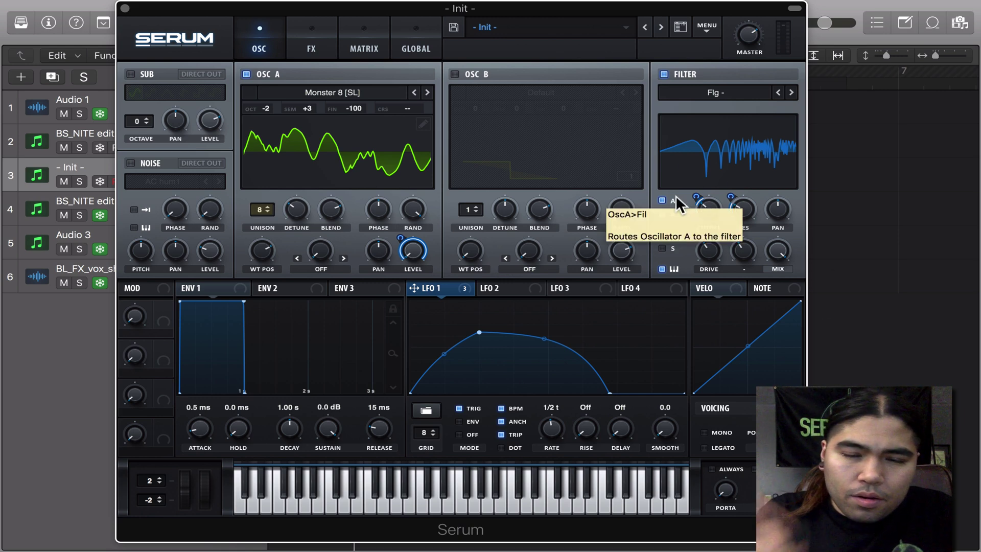
{"action": "left_click", "coordinate": [648, 193]}
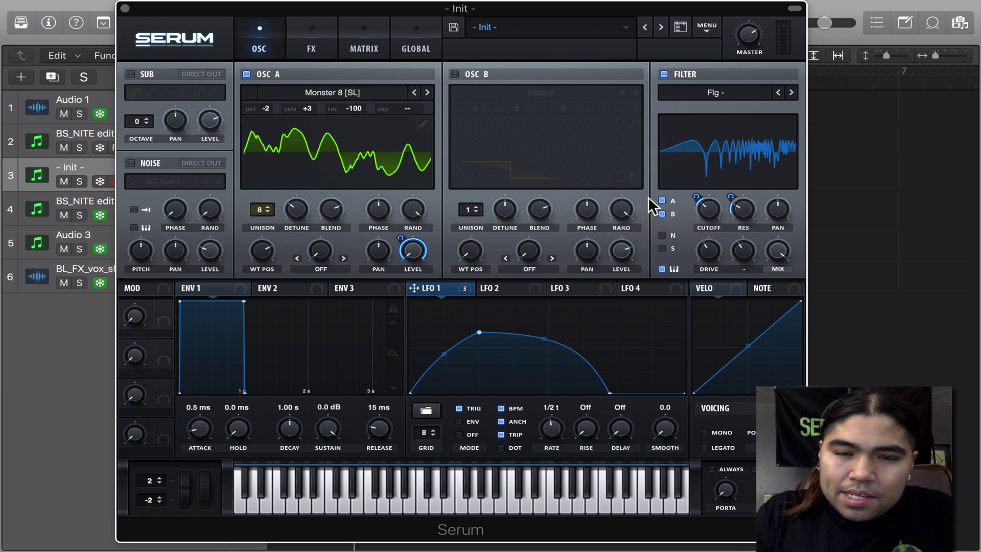
Add a modulation matrix row with LFO 2 driving a parameter from the LFOs group, adjusting its amount and direction type.
{"action": "left_click", "coordinate": [527, 291]}
{"action": "left_click", "coordinate": [312, 49]}
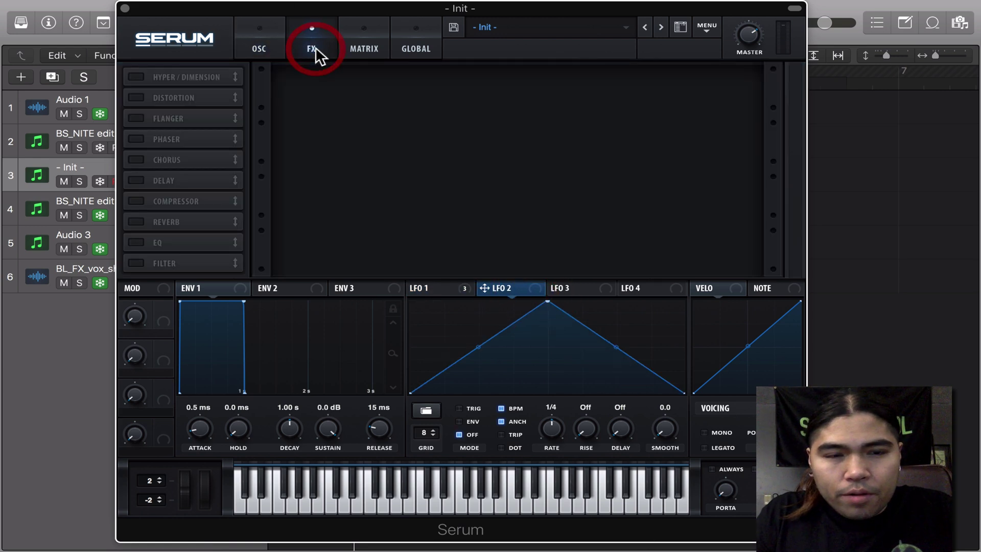
{"action": "left_click", "coordinate": [363, 48]}
{"action": "left_click", "coordinate": [171, 162]}
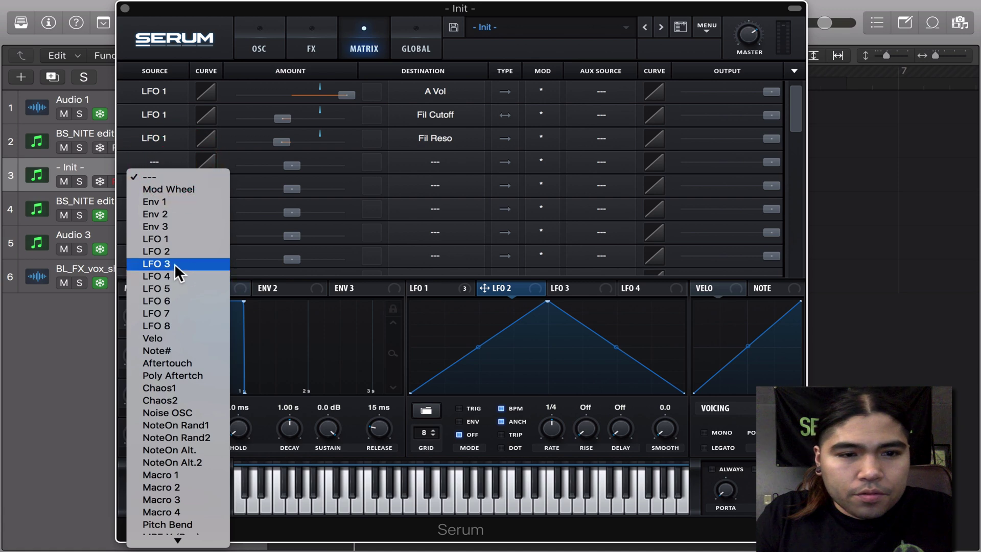
{"action": "left_click", "coordinate": [182, 249]}
{"action": "left_click", "coordinate": [445, 161]}
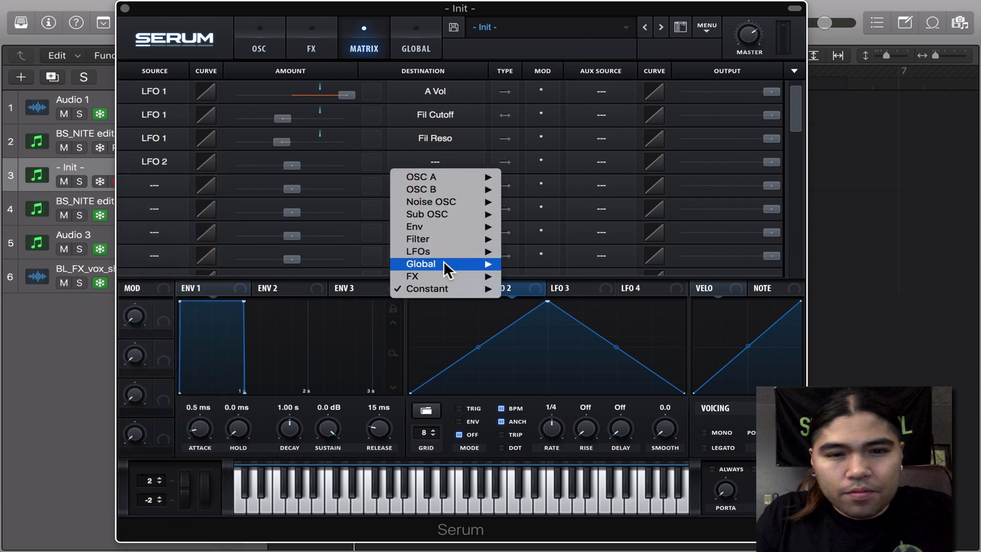
{"action": "mouse_move", "coordinate": [450, 251]}
{"action": "left_click", "coordinate": [539, 255]}
{"action": "mouse_move", "coordinate": [302, 165]}
{"action": "left_mouse_down"}
{"action": "mouse_move", "coordinate": [327, 163]}
{"action": "mouse_move", "coordinate": [303, 165]}
{"action": "left_mouse_up"}
{"action": "left_click", "coordinate": [510, 164]}
Shape LFO 2 as a falling ramp from the cycle start and set it to trigger mode at a 2 bar rate.
{"action": "left_click", "coordinate": [259, 47]}
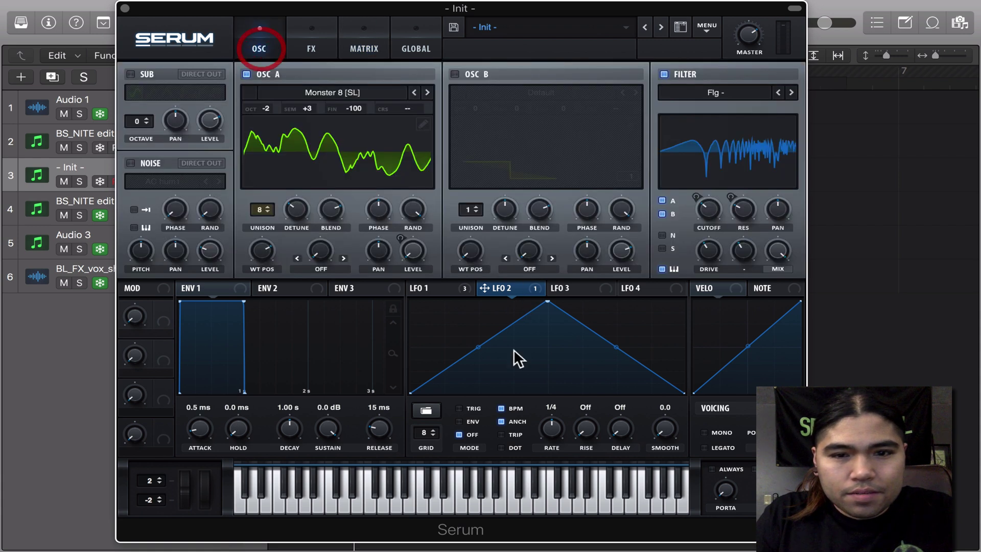
{"action": "left_click_drag", "start_coordinate": [550, 303], "coordinate": [398, 324]}
{"action": "left_click", "coordinate": [457, 408]}
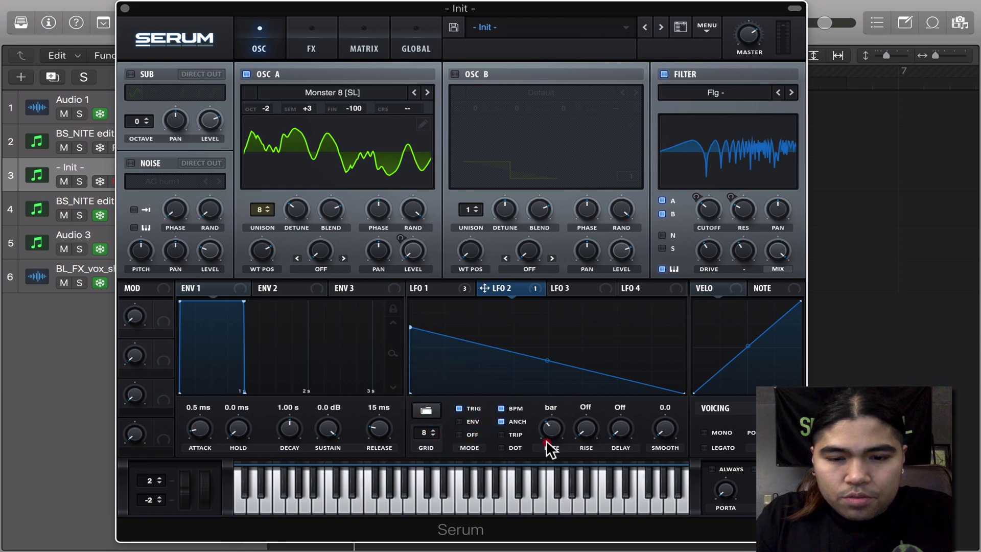
{"action": "left_click_drag", "start_coordinate": [546, 440], "coordinate": [554, 429]}
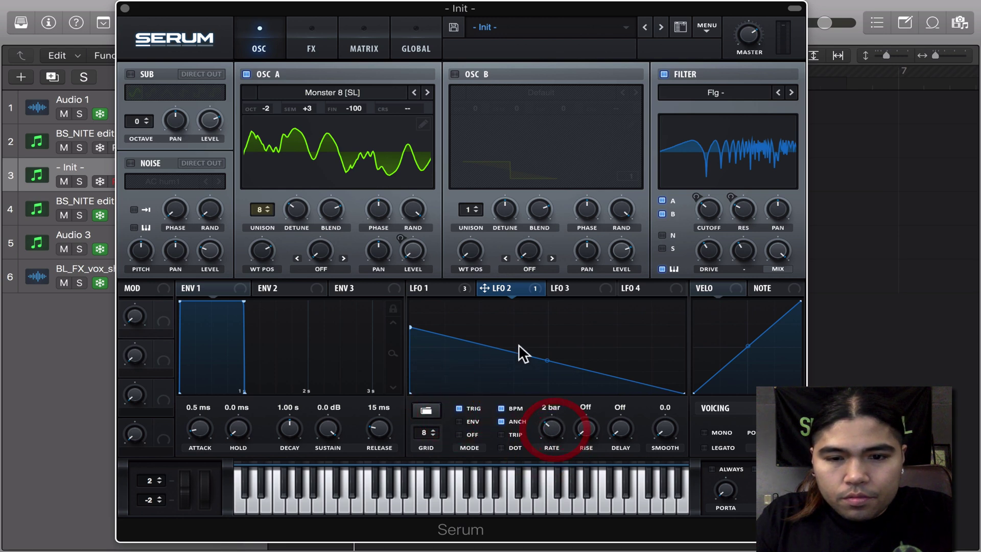
Redraw LFO 2 as a low flat line with two square pulses mid-cycle, the first taller than the second.
{"action": "left_click_drag", "start_coordinate": [412, 327], "coordinate": [398, 350]}
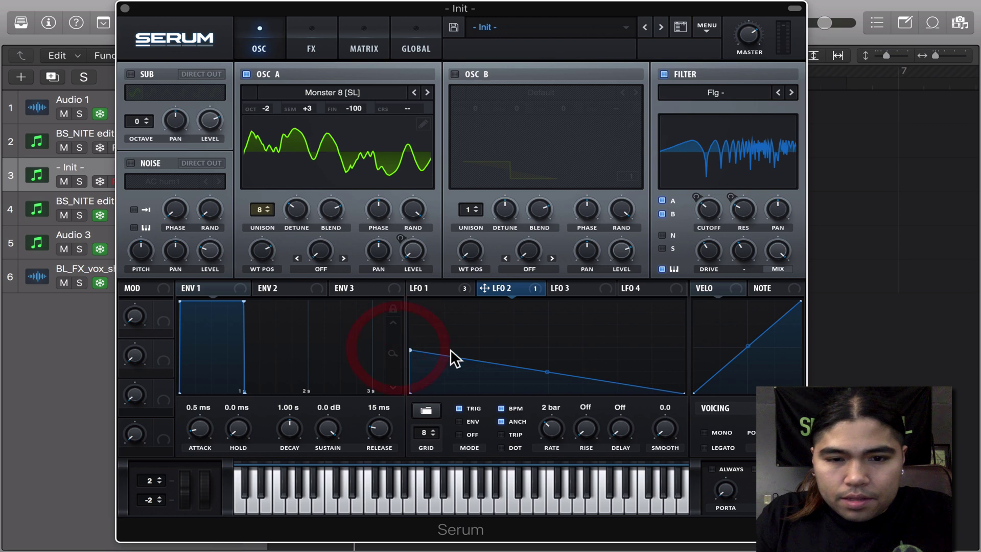
{"action": "double_click", "coordinate": [473, 350]}
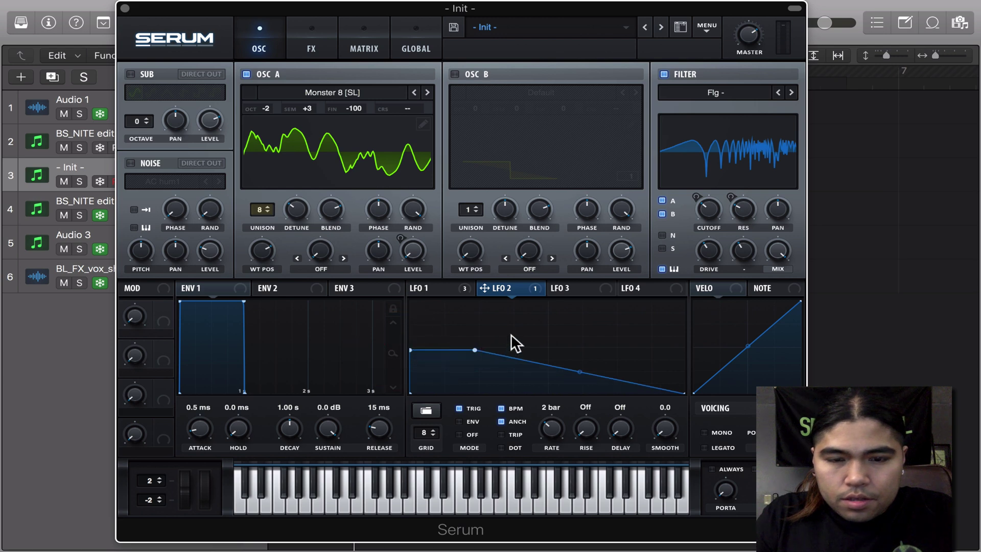
{"action": "double_click", "coordinate": [481, 326]}
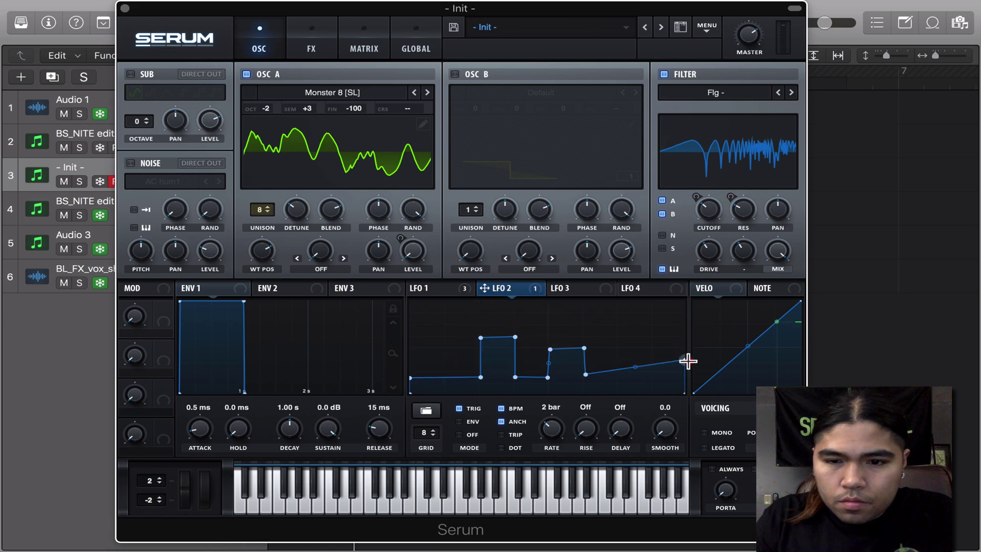
{"action": "left_click_drag", "start_coordinate": [688, 362], "coordinate": [697, 376]}
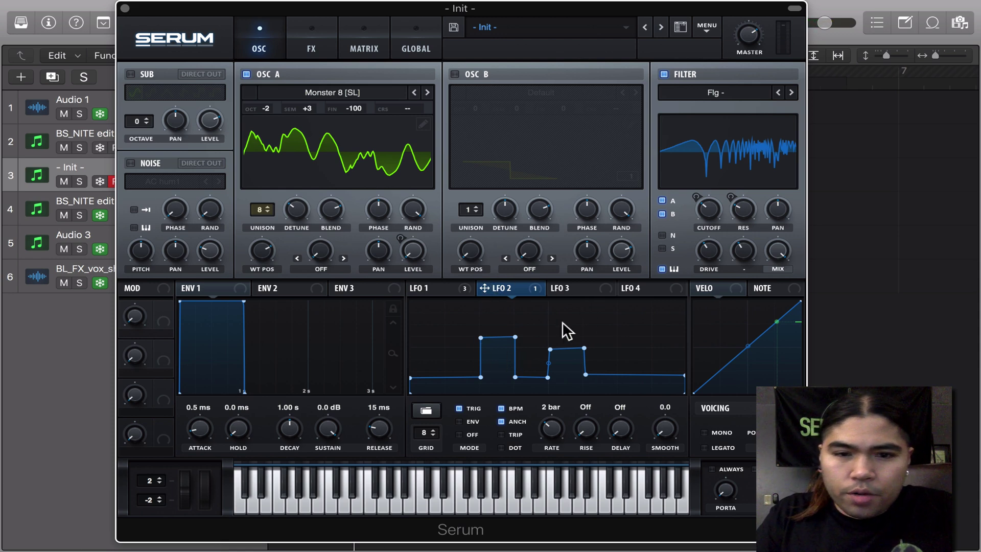
{"action": "left_click", "coordinate": [450, 289]}
{"action": "left_click", "coordinate": [503, 288]}
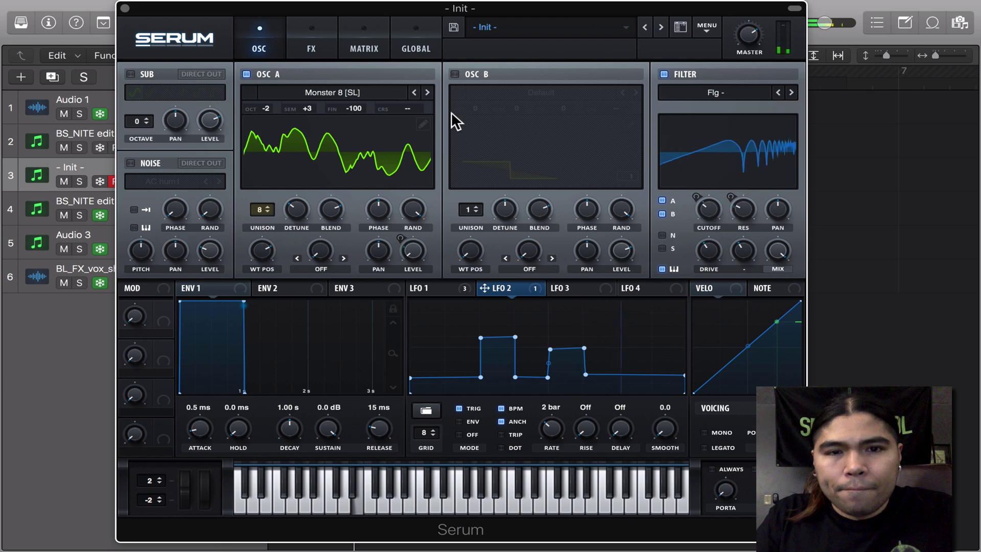
Enable the Filter effect and move it to the start of the effects chain.
{"action": "left_click", "coordinate": [319, 40]}
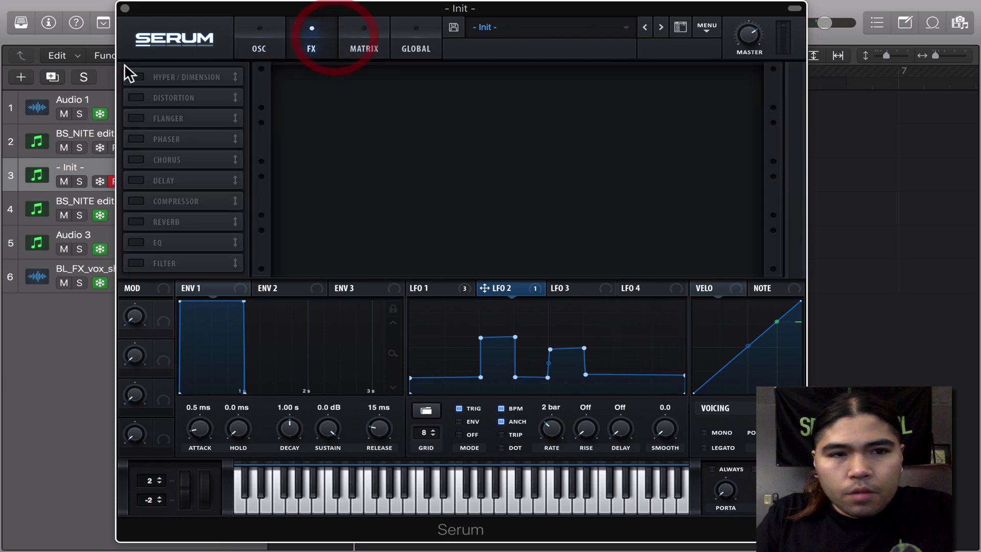
{"action": "left_click", "coordinate": [136, 263]}
{"action": "left_click_drag", "start_coordinate": [175, 256], "coordinate": [176, 77]}
Set the Filter effect's type to HP 12 and lower its cutoff to about 67 Hz.
{"action": "left_click", "coordinate": [378, 89]}
{"action": "mouse_move", "coordinate": [388, 143]}
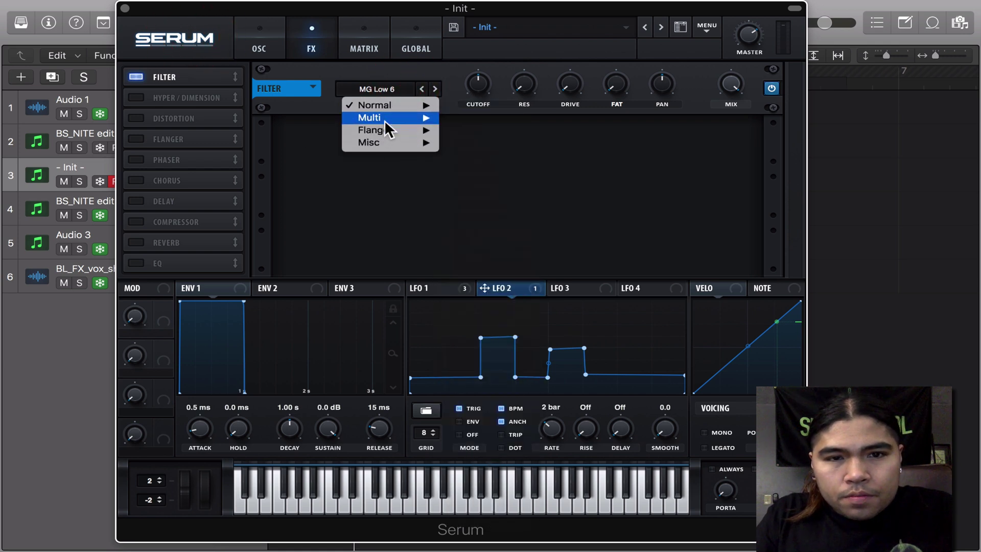
{"action": "mouse_move", "coordinate": [384, 120]}
{"action": "left_click", "coordinate": [468, 190]}
{"action": "left_click_drag", "start_coordinate": [470, 90], "coordinate": [471, 120]}
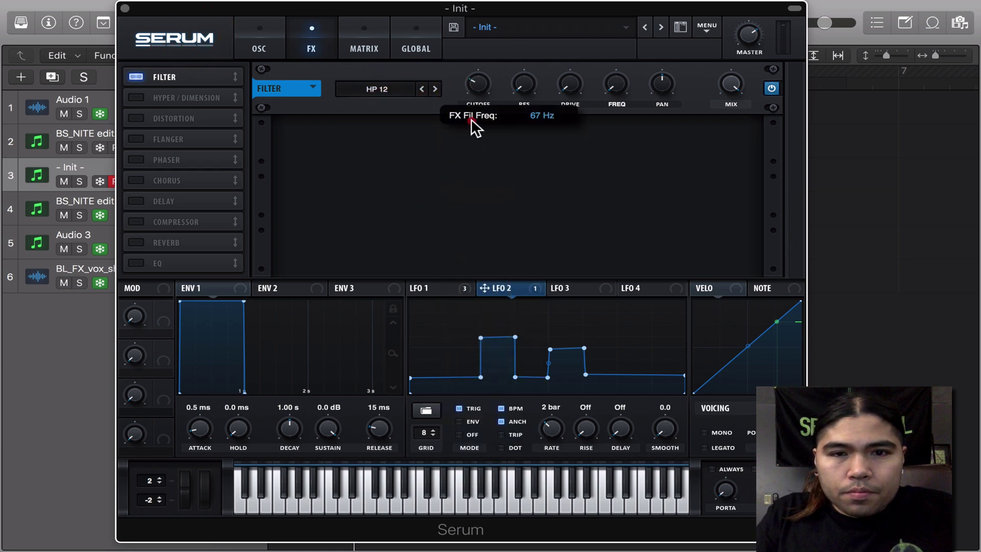
Assign LFO 1 to the Filter effect's cutoff, resonance and FREQ, and raise the FREQ amount to about 66%.
{"action": "left_click_drag", "start_coordinate": [461, 290], "coordinate": [467, 94]}
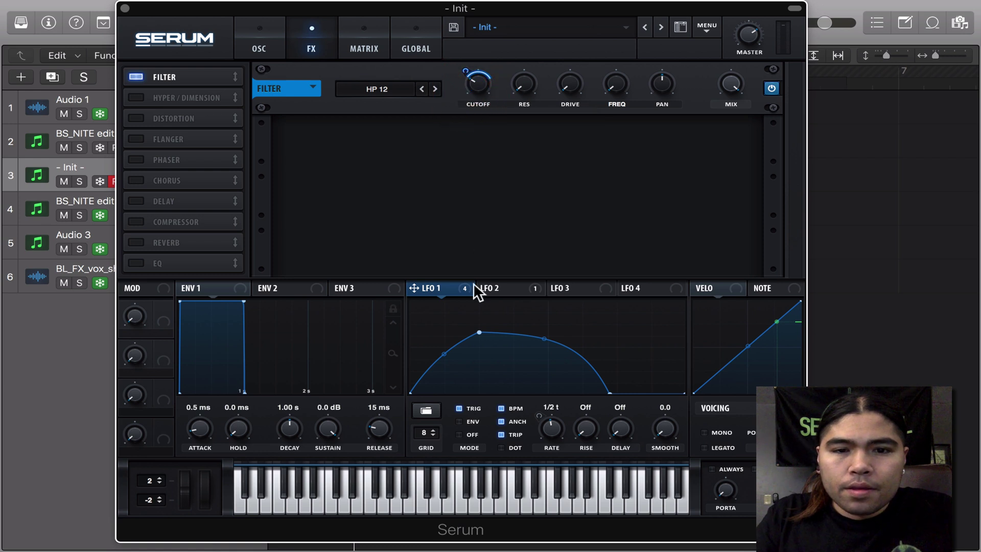
{"action": "left_click_drag", "start_coordinate": [474, 290], "coordinate": [516, 133]}
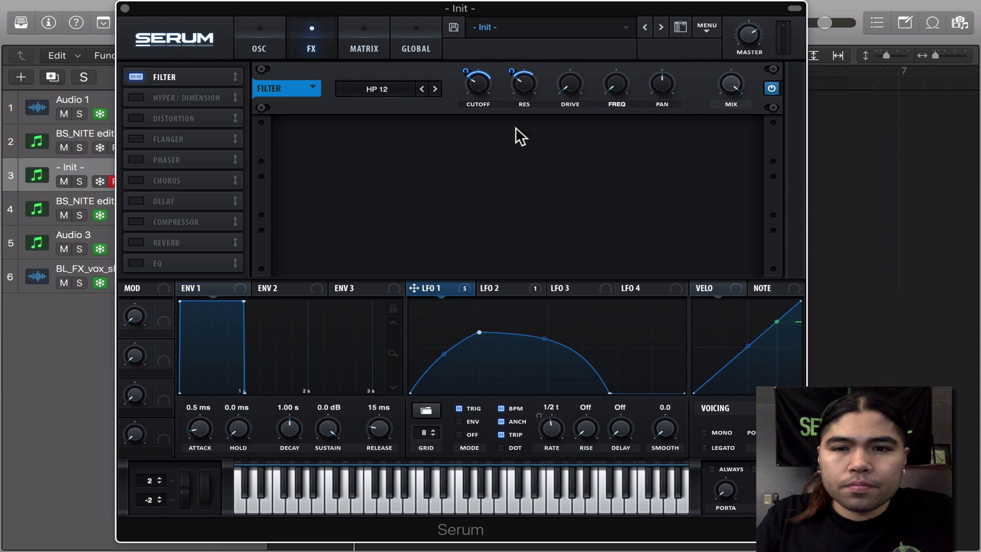
{"action": "mouse_move", "coordinate": [572, 88]}
{"action": "left_click_drag", "start_coordinate": [565, 27], "coordinate": [565, 28]}
{"action": "left_click_drag", "start_coordinate": [617, 76], "coordinate": [624, 3]}
{"action": "left_click_drag", "start_coordinate": [440, 291], "coordinate": [618, 84]}
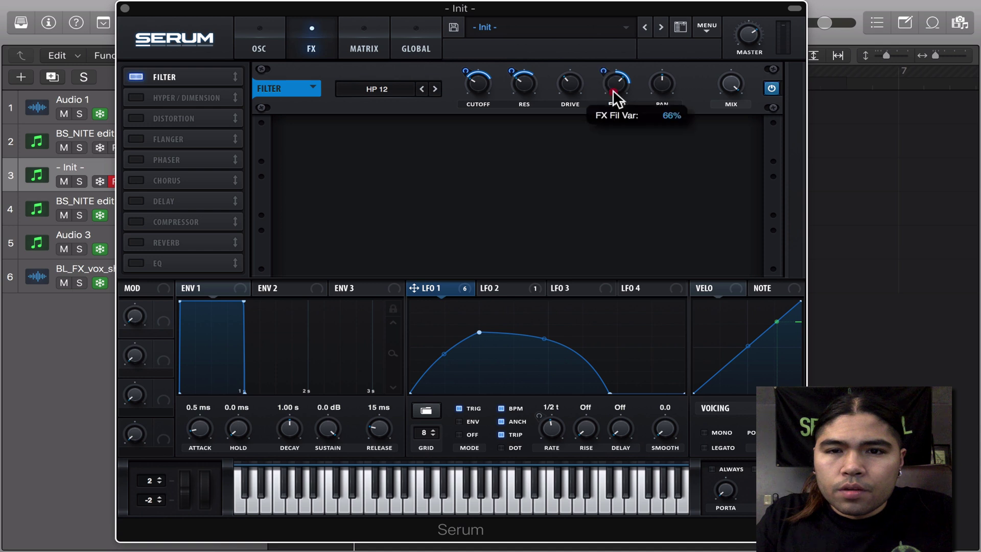
{"action": "left_click_drag", "start_coordinate": [612, 90], "coordinate": [603, 124]}
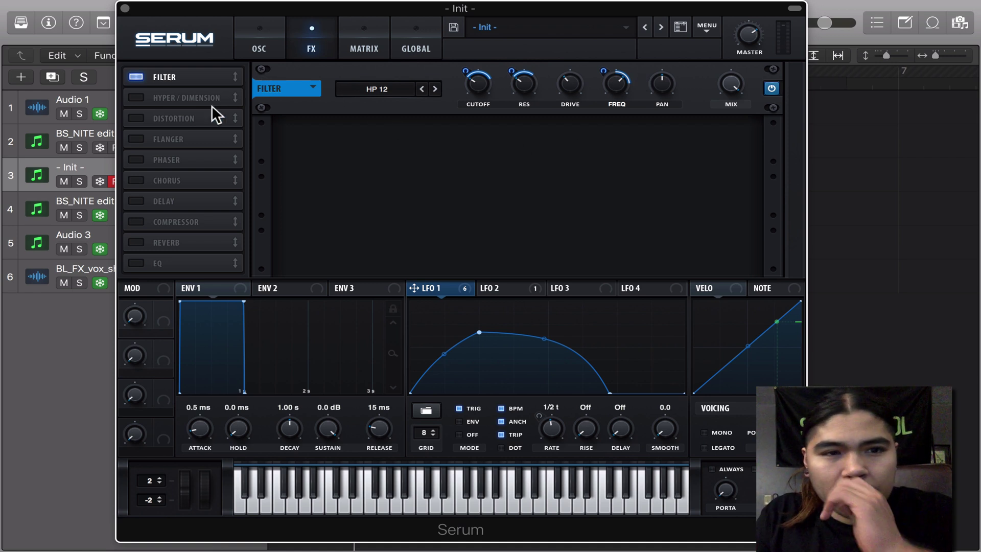
Enable Hyper/Dimension, turn the Hyper rate to minimum, adjust its detune, and lower the Hyper mix and Dimension size.
{"action": "left_click", "coordinate": [139, 96]}
{"action": "left_click_drag", "start_coordinate": [362, 150], "coordinate": [356, 338]}
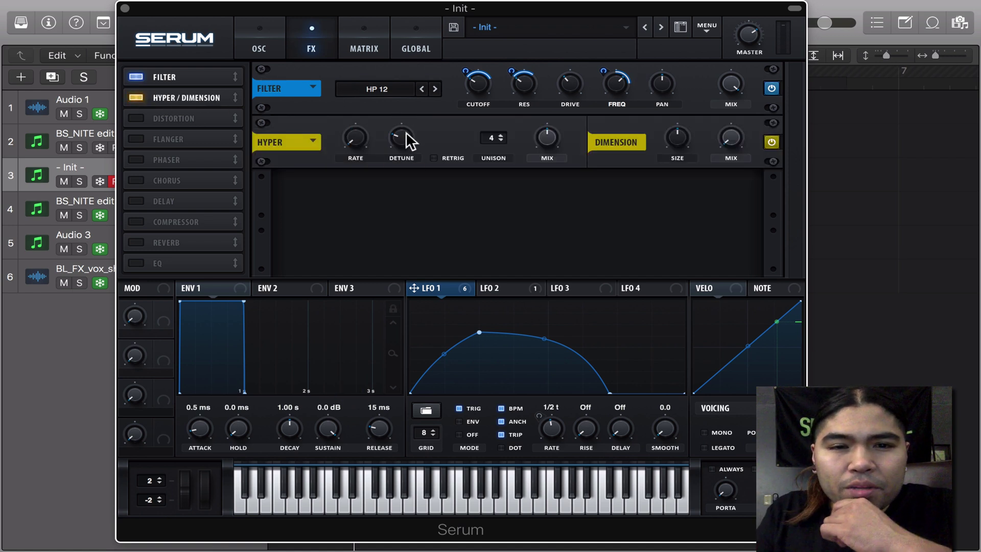
{"action": "left_click_drag", "start_coordinate": [406, 130], "coordinate": [404, 140]}
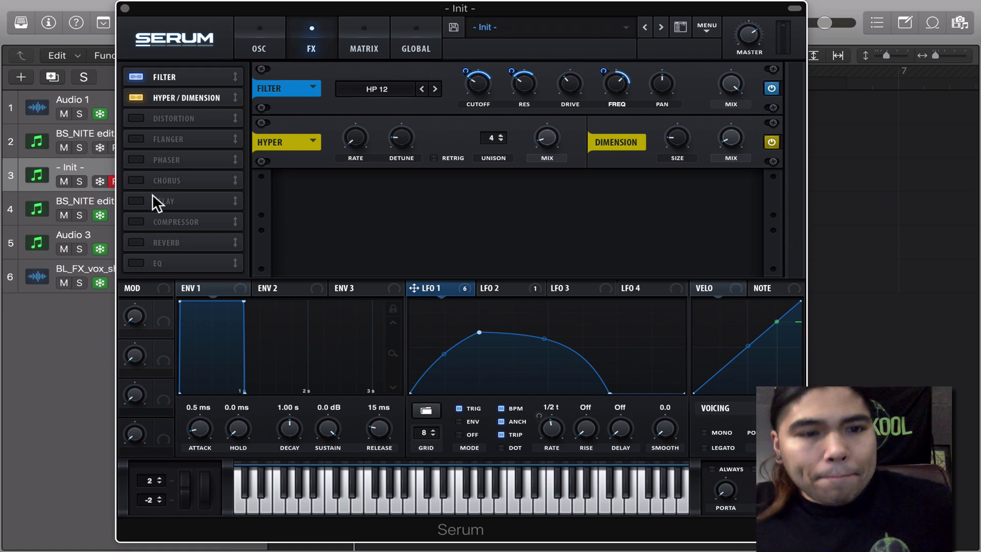
Enable the Phaser with rate, depth, frequency and feedback at minimum and phase at maximum.
{"action": "left_click", "coordinate": [142, 159]}
{"action": "left_click_drag", "start_coordinate": [358, 193], "coordinate": [357, 335]}
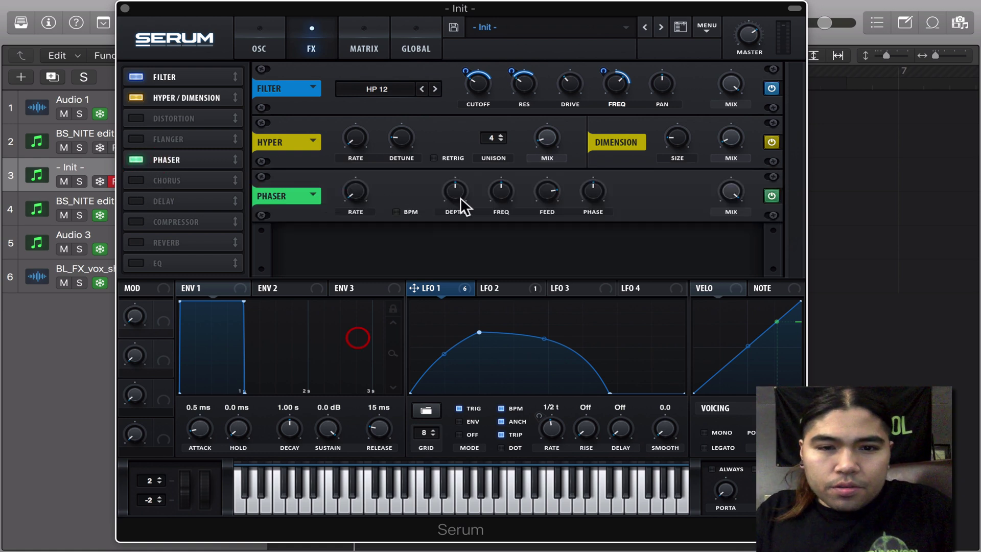
{"action": "left_click_drag", "start_coordinate": [460, 198], "coordinate": [452, 345]}
{"action": "left_click_drag", "start_coordinate": [504, 197], "coordinate": [497, 364]}
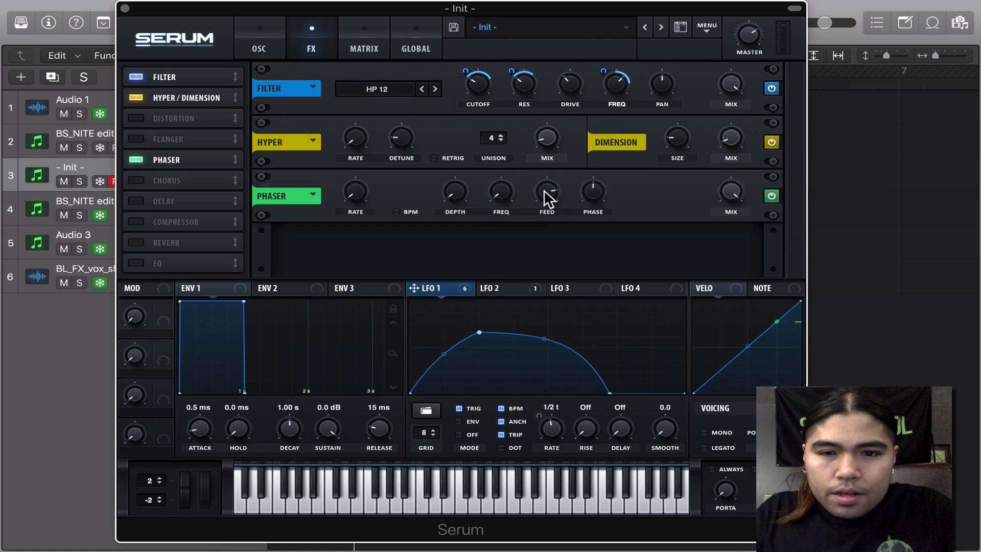
{"action": "left_click_drag", "start_coordinate": [545, 197], "coordinate": [570, 107]}
{"action": "left_click_drag", "start_coordinate": [597, 222], "coordinate": [594, 166]}
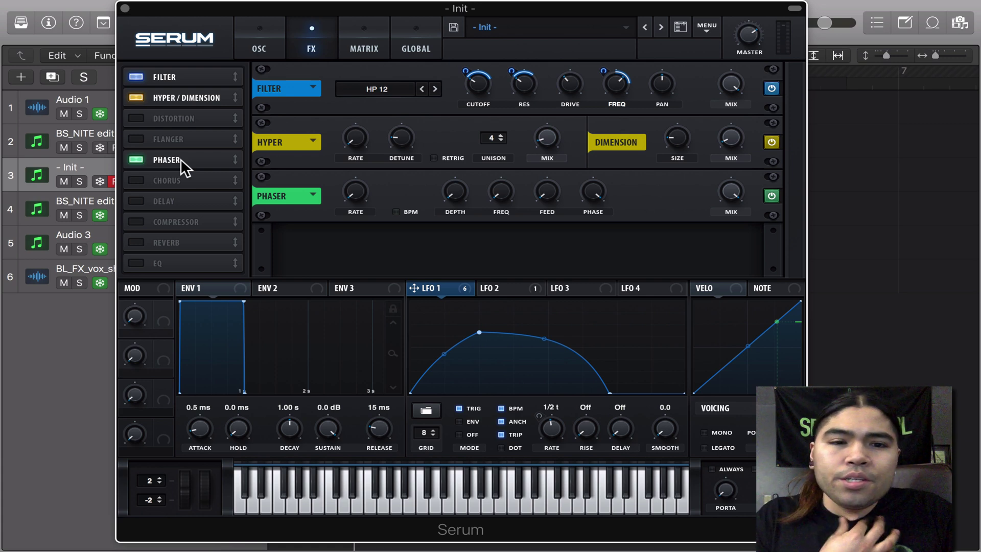
Enable the Chorus and turn its rate, delay 1 and delay 2 to minimum.
{"action": "left_click", "coordinate": [136, 176]}
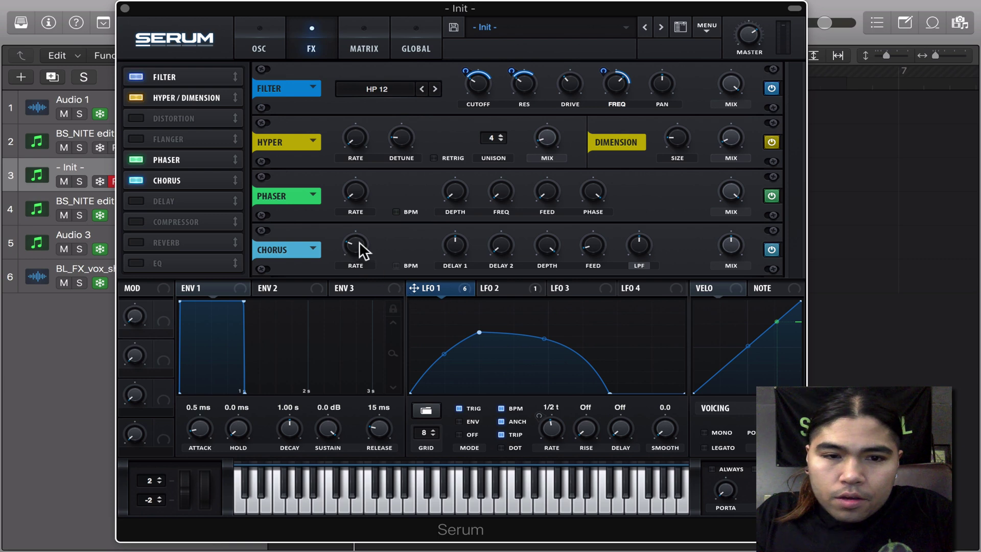
{"action": "left_click_drag", "start_coordinate": [359, 241], "coordinate": [352, 320]}
{"action": "left_click", "coordinate": [469, 239]}
{"action": "left_click_drag", "start_coordinate": [465, 238], "coordinate": [438, 355]}
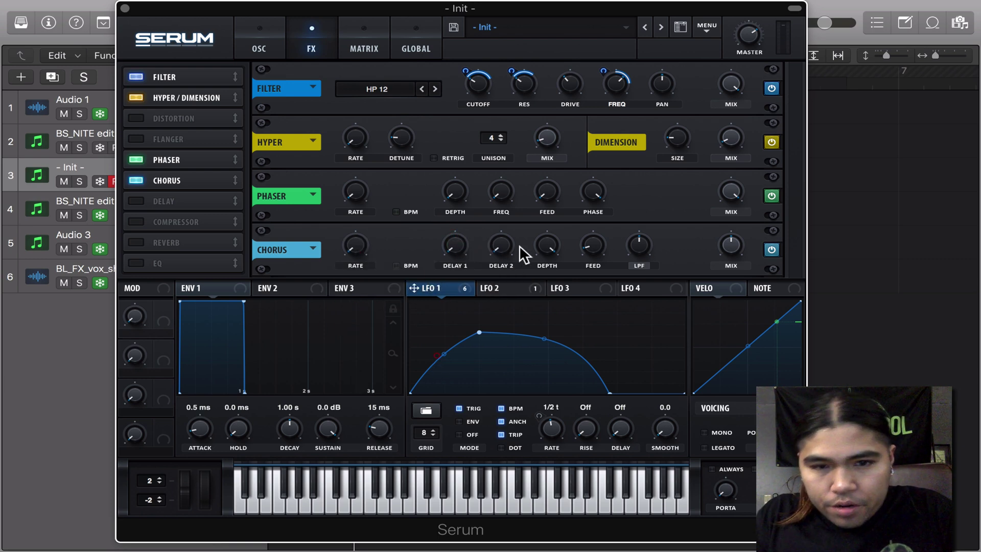
{"action": "left_click_drag", "start_coordinate": [503, 244], "coordinate": [508, 284]}
{"action": "left_click", "coordinate": [462, 246]}
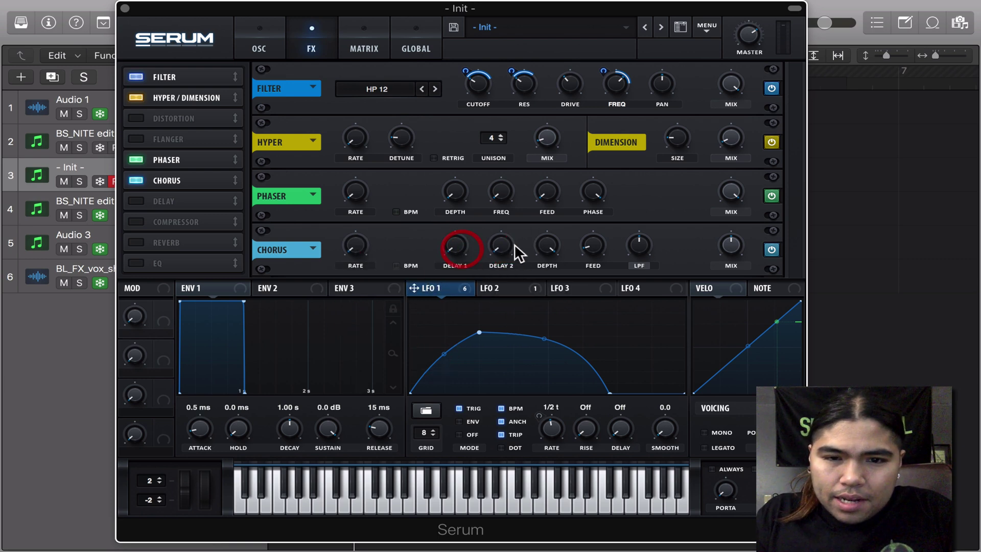
Set the Chorus depth to maximum and its feedback and mix to minimum, with LFO 1 modulating the mix.
{"action": "left_click_drag", "start_coordinate": [549, 246], "coordinate": [685, 92]}
{"action": "left_click_drag", "start_coordinate": [594, 244], "coordinate": [594, 341]}
{"action": "left_click_drag", "start_coordinate": [720, 245], "coordinate": [722, 309]}
{"action": "left_click_drag", "start_coordinate": [413, 287], "coordinate": [719, 269]}
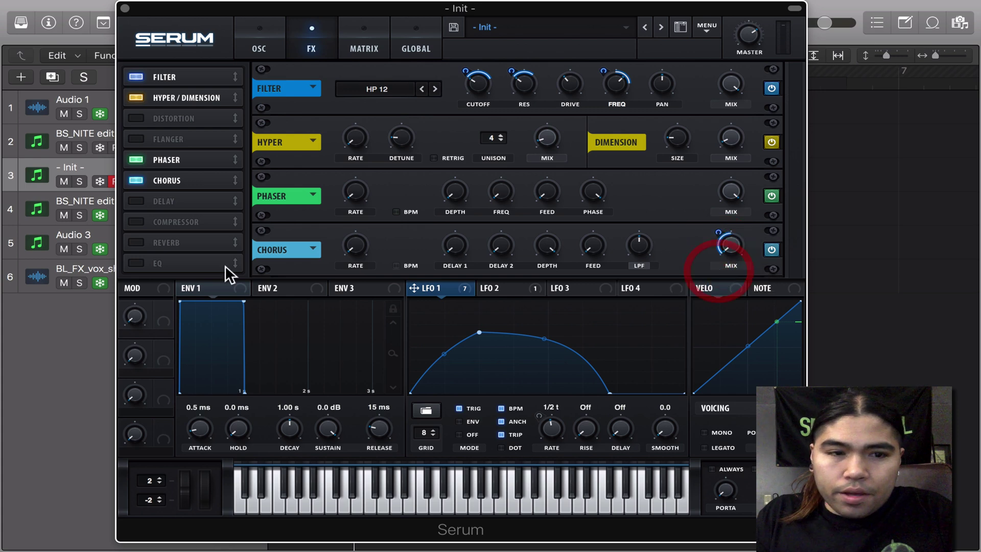
Enable the Compressor in multiband mode, adjust its attack, set release to maximum and raise its gain.
{"action": "left_click", "coordinate": [135, 220]}
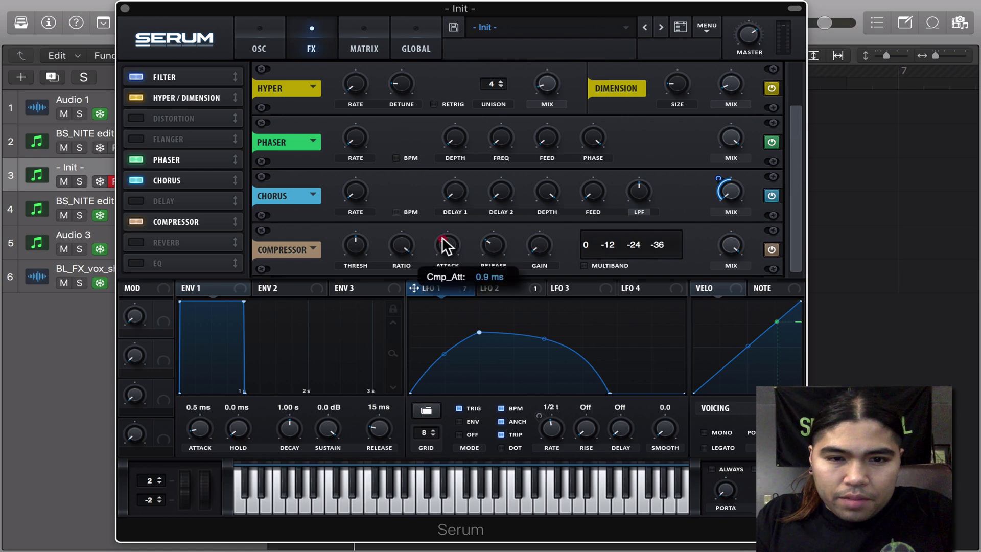
{"action": "left_click_drag", "start_coordinate": [439, 244], "coordinate": [442, 230]}
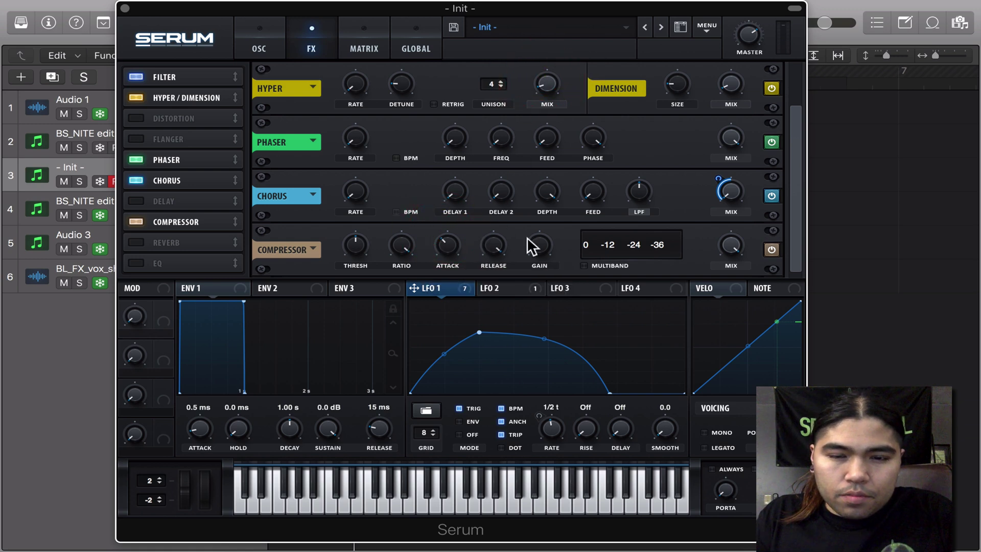
{"action": "left_click_drag", "start_coordinate": [541, 247], "coordinate": [541, 158]}
{"action": "left_click", "coordinate": [584, 266]}
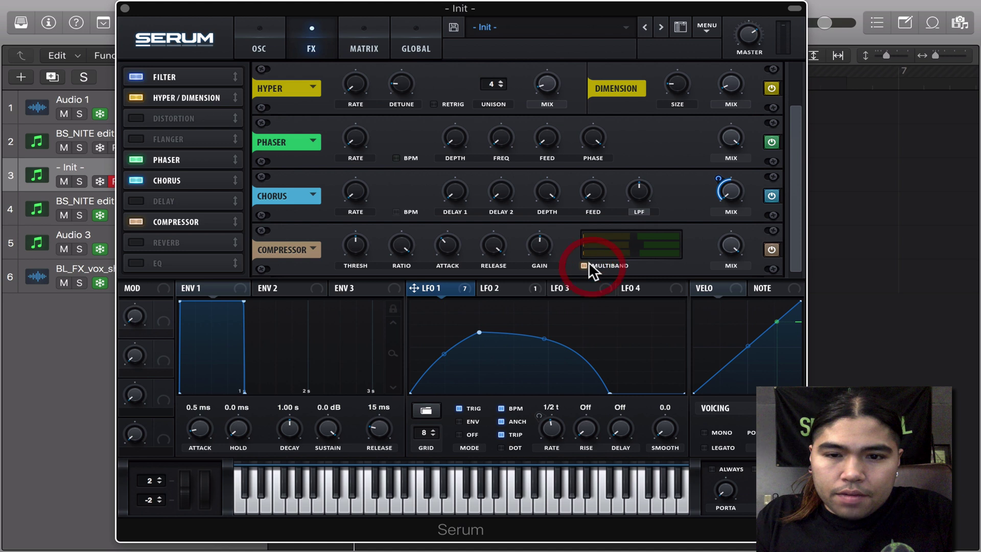
{"action": "left_click", "coordinate": [626, 251]}
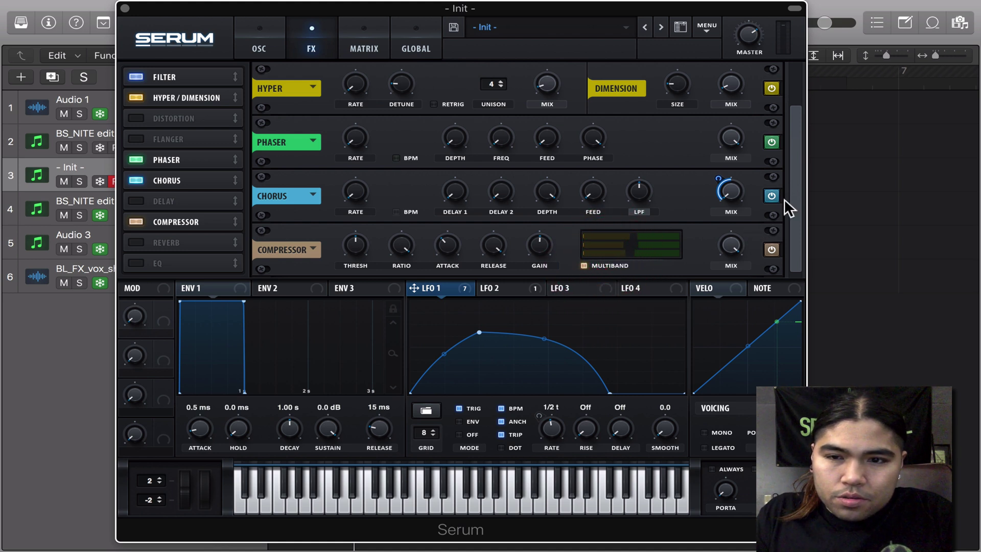
Enable the EQ, cut the low band's gain to minimum and assign LFO 1 to the low band's frequency.
{"action": "left_click", "coordinate": [136, 263]}
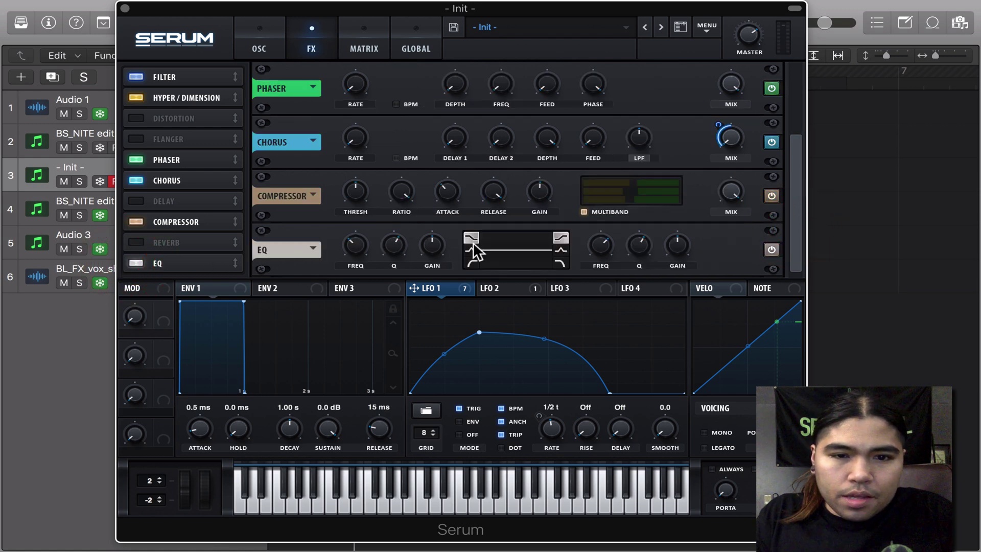
{"action": "left_click_drag", "start_coordinate": [431, 246], "coordinate": [390, 505]}
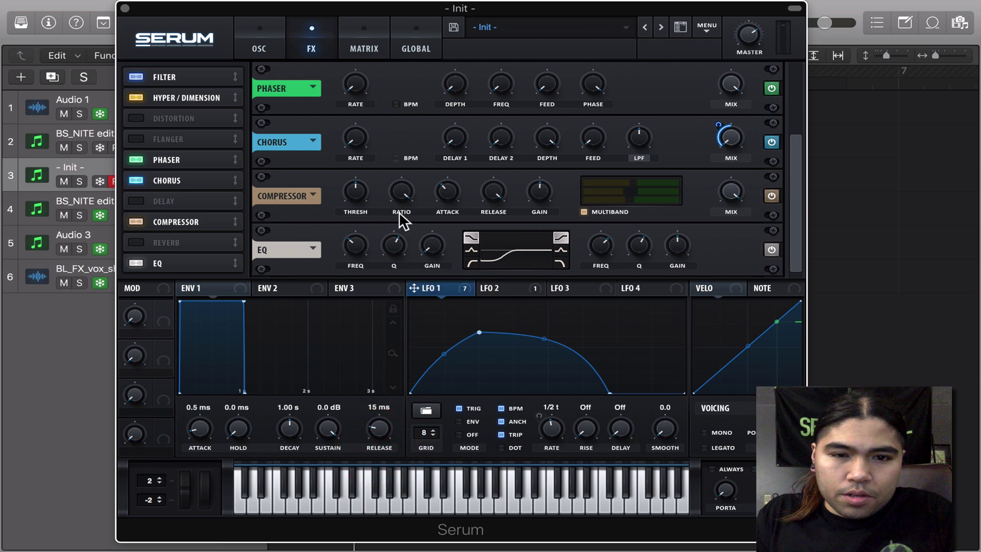
{"action": "left_click_drag", "start_coordinate": [394, 249], "coordinate": [395, 255]}
{"action": "left_click_drag", "start_coordinate": [414, 288], "coordinate": [356, 257]}
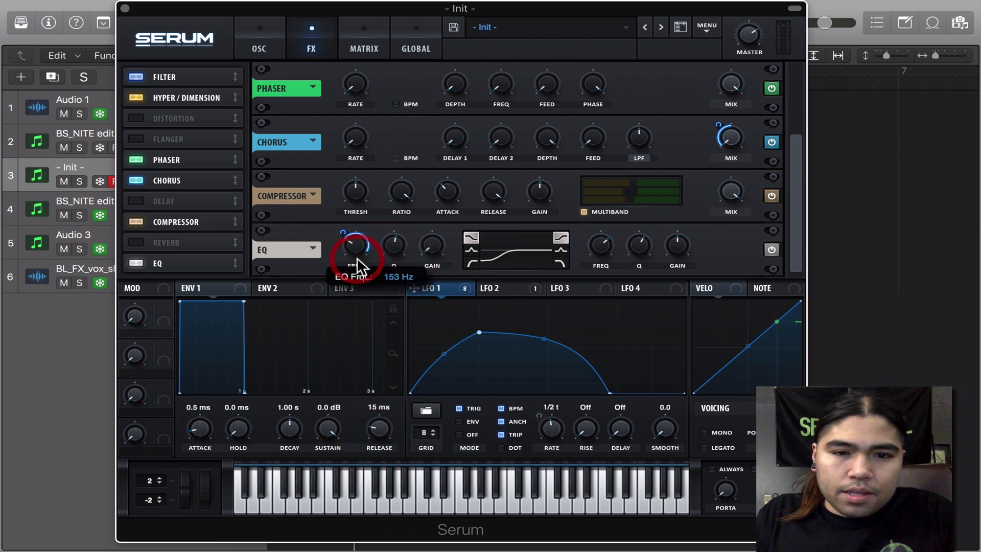
Switch both EQ bands to Peak, lower the low band's frequency, and cut the high band with LFO 1 modulating its frequency.
{"action": "left_click", "coordinate": [471, 250]}
{"action": "left_click", "coordinate": [561, 250]}
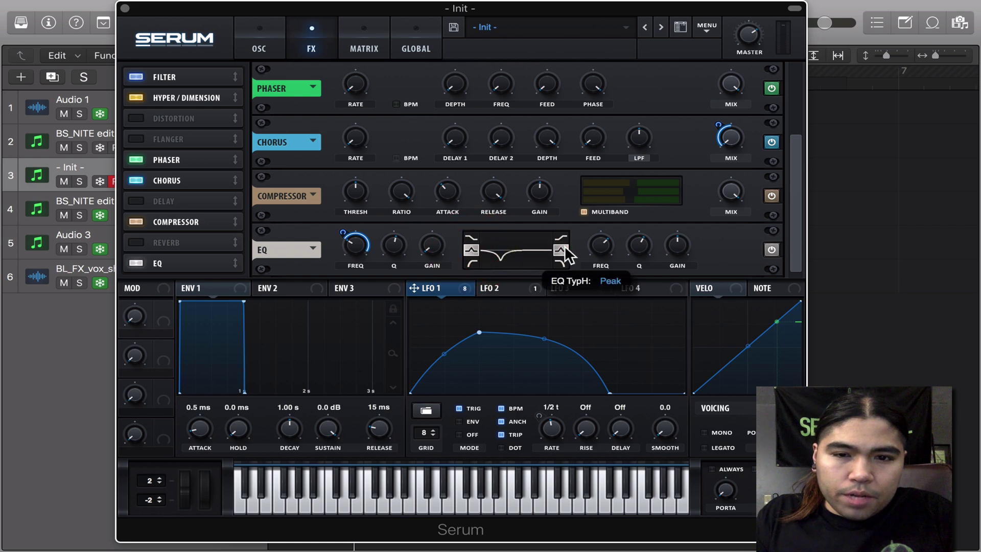
{"action": "left_click", "coordinate": [357, 247]}
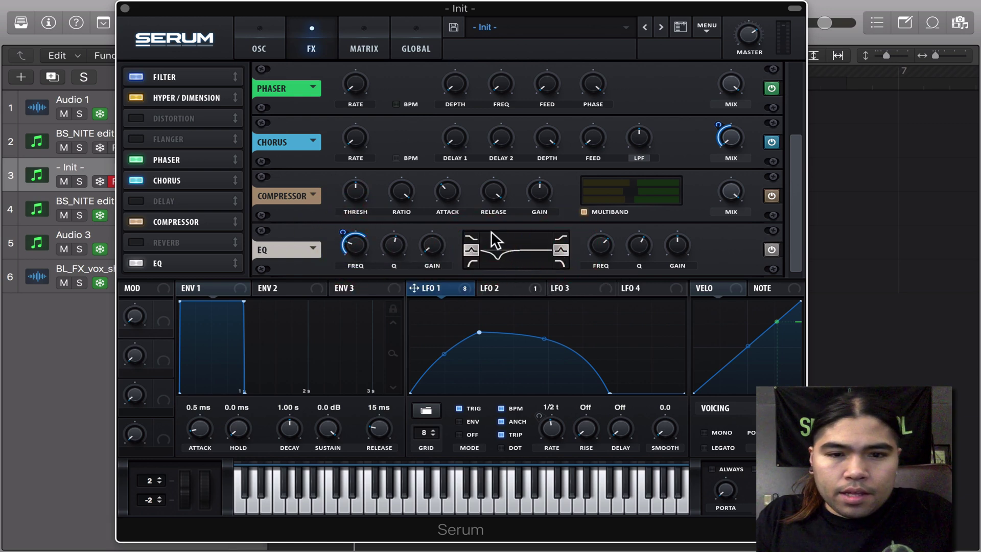
{"action": "left_click_drag", "start_coordinate": [677, 246], "coordinate": [677, 270]}
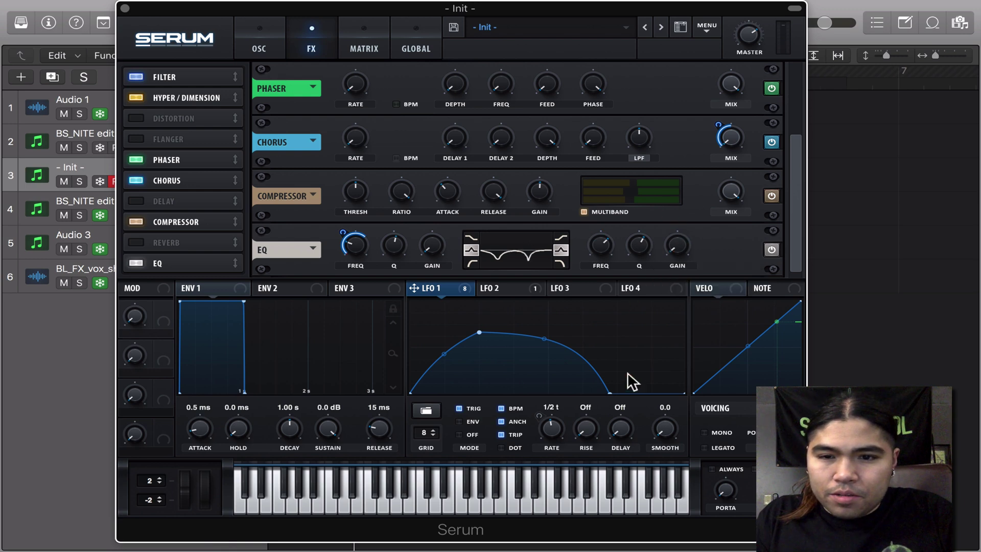
{"action": "left_click_drag", "start_coordinate": [479, 274], "coordinate": [601, 249]}
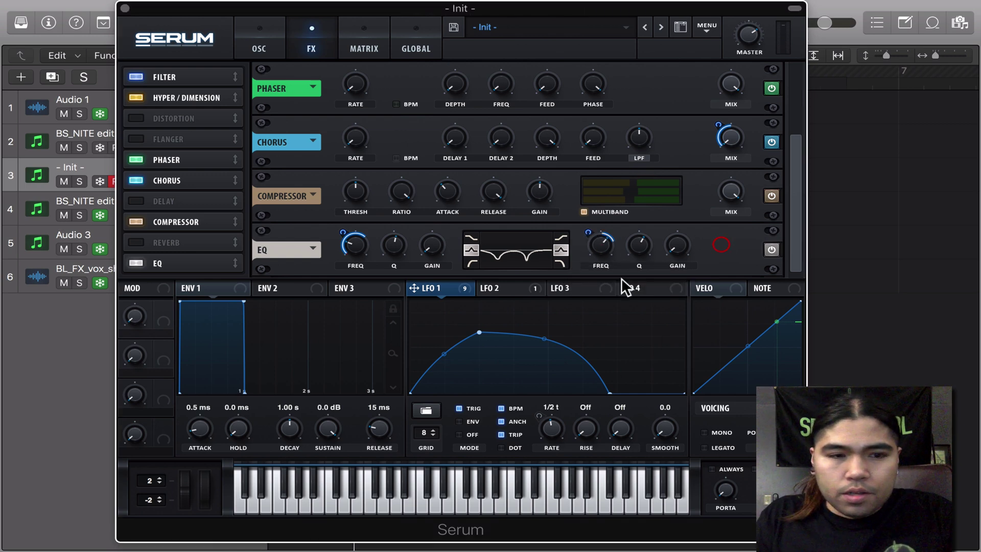
Enable oscillator B and load the SK_KOOL SHAPES wavetable into it.
{"action": "scroll", "coordinate": [795, 154], "scroll_direction": "up", "scroll_amount": 3}
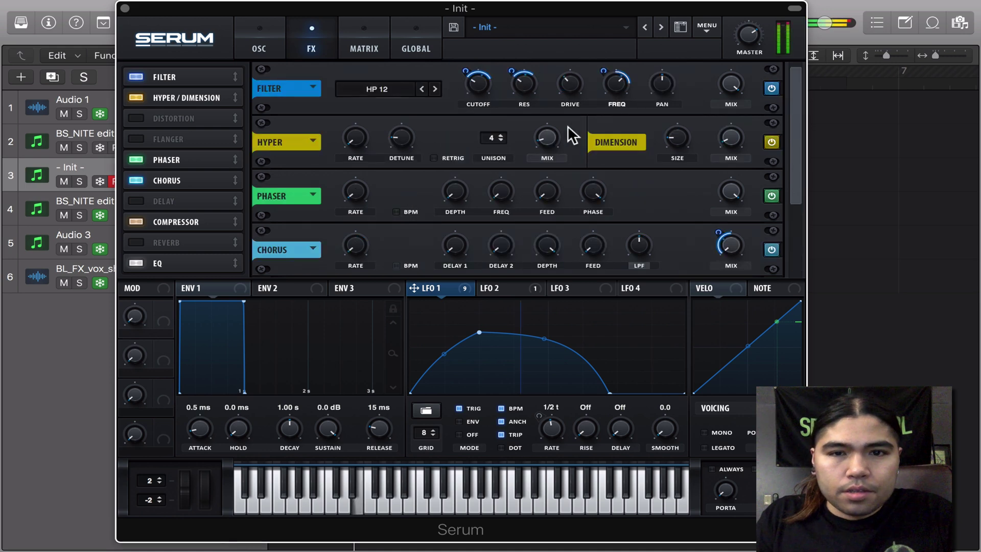
{"action": "left_click", "coordinate": [275, 44]}
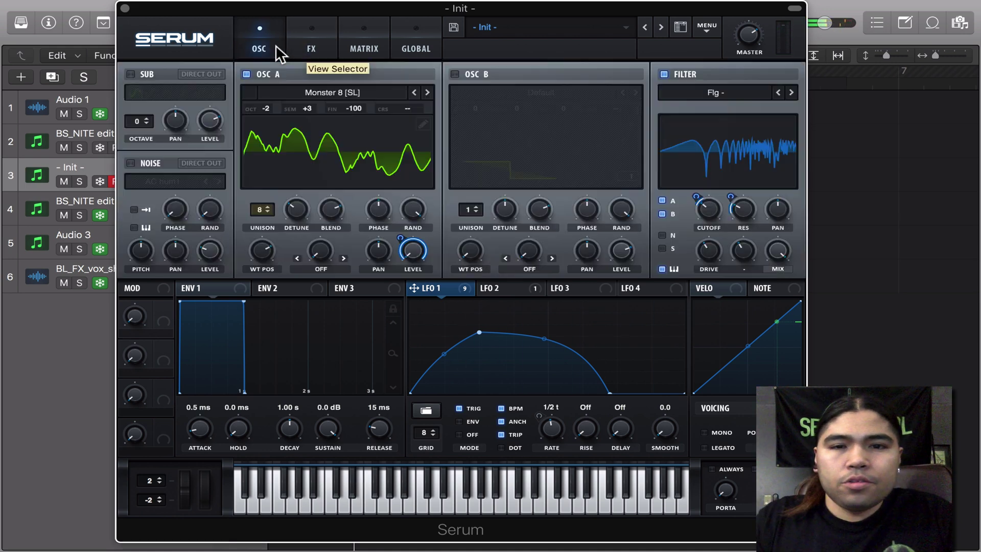
{"action": "left_click", "coordinate": [455, 74]}
{"action": "left_click", "coordinate": [519, 93]}
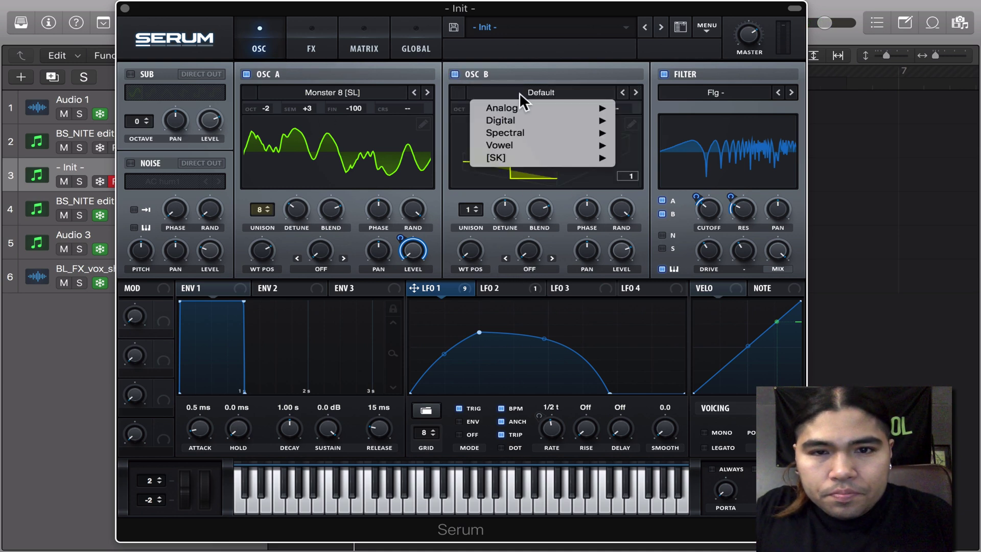
{"action": "mouse_move", "coordinate": [524, 157]}
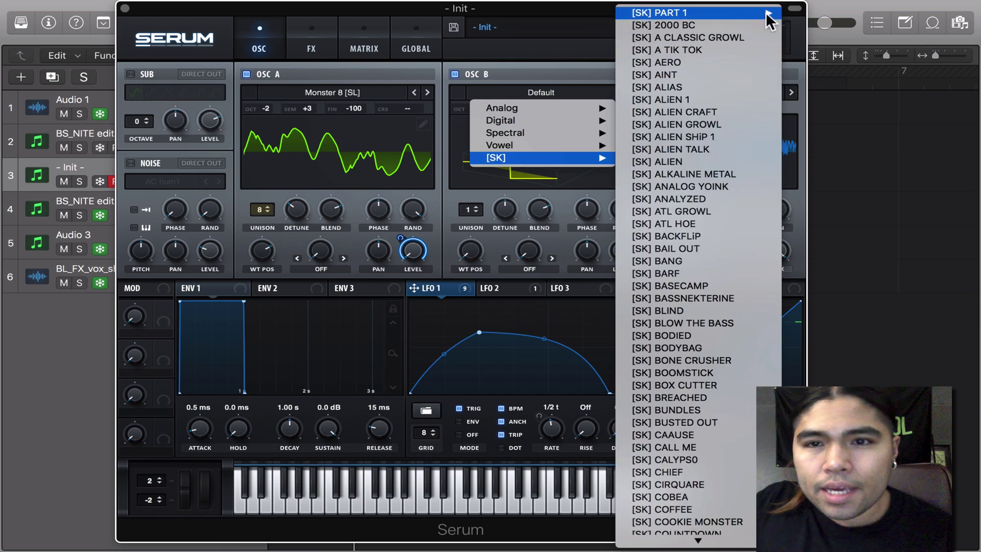
{"action": "mouse_move", "coordinate": [769, 20]}
{"action": "left_click", "coordinate": [864, 103]}
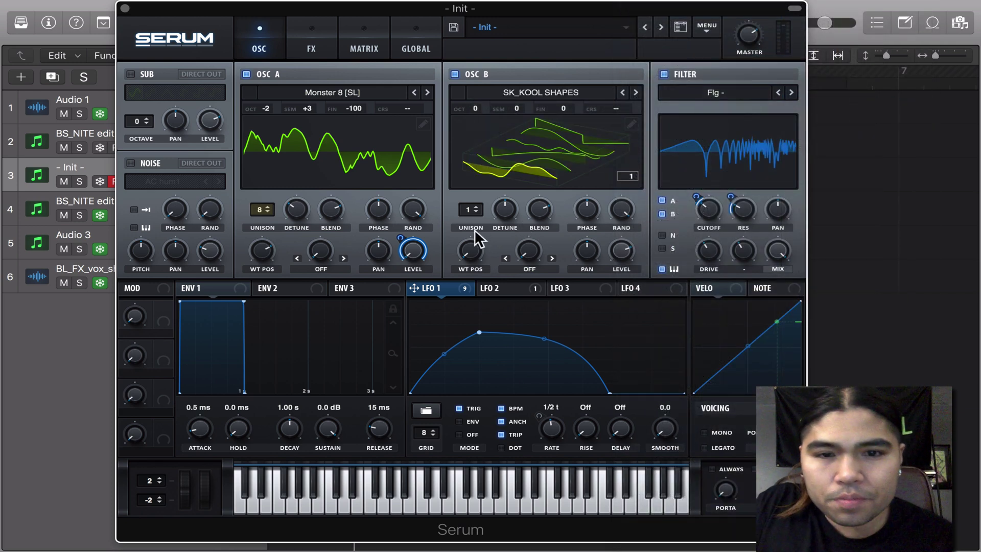
Give oscillator B 8 unison voices with reduced detune, and set its warp mode to Sync with LFO 1 modulating the amount.
{"action": "left_click_drag", "start_coordinate": [471, 210], "coordinate": [498, 154]}
{"action": "left_click_drag", "start_coordinate": [506, 203], "coordinate": [508, 226]}
{"action": "left_click", "coordinate": [552, 259]}
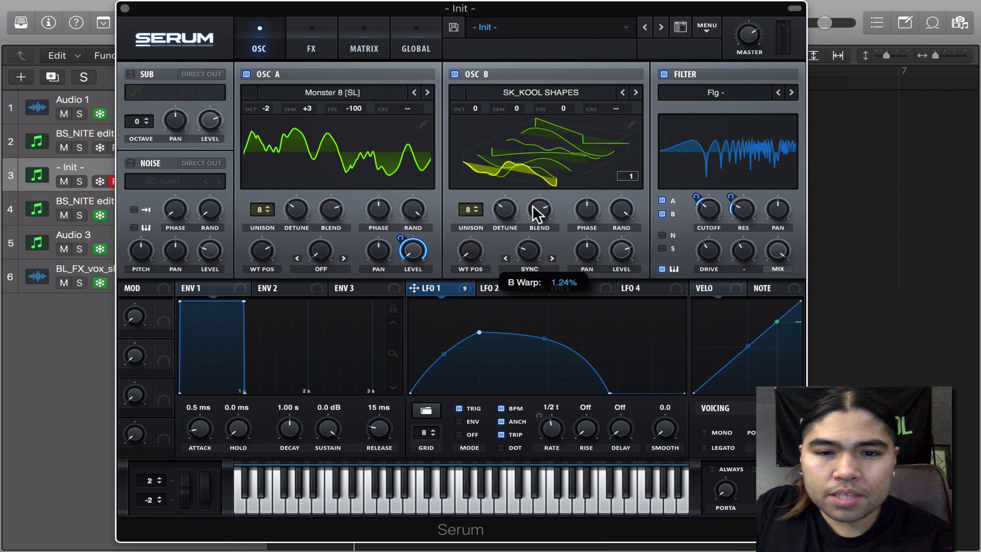
{"action": "left_click_drag", "start_coordinate": [414, 288], "coordinate": [529, 251]}
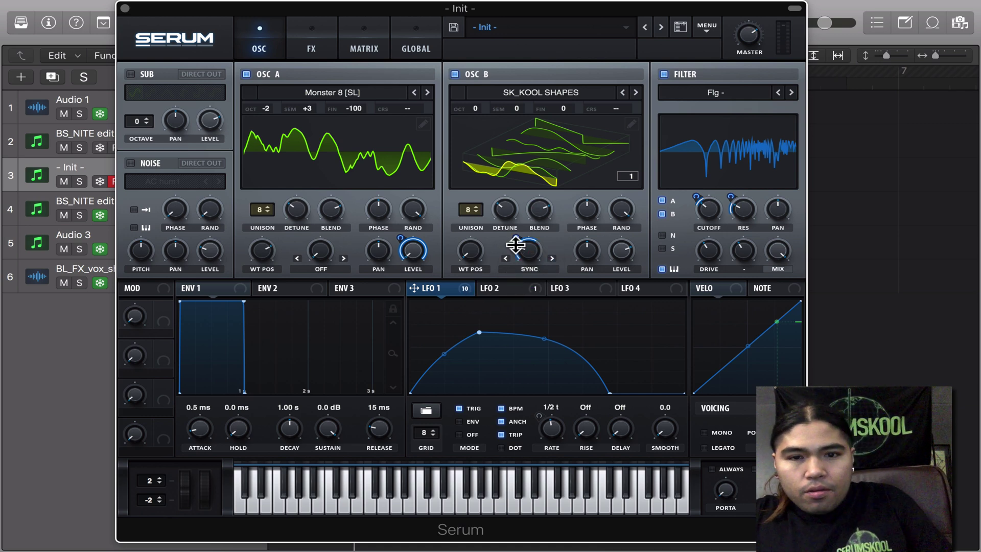
{"action": "left_click", "coordinate": [532, 267]}
{"action": "left_click", "coordinate": [533, 253]}
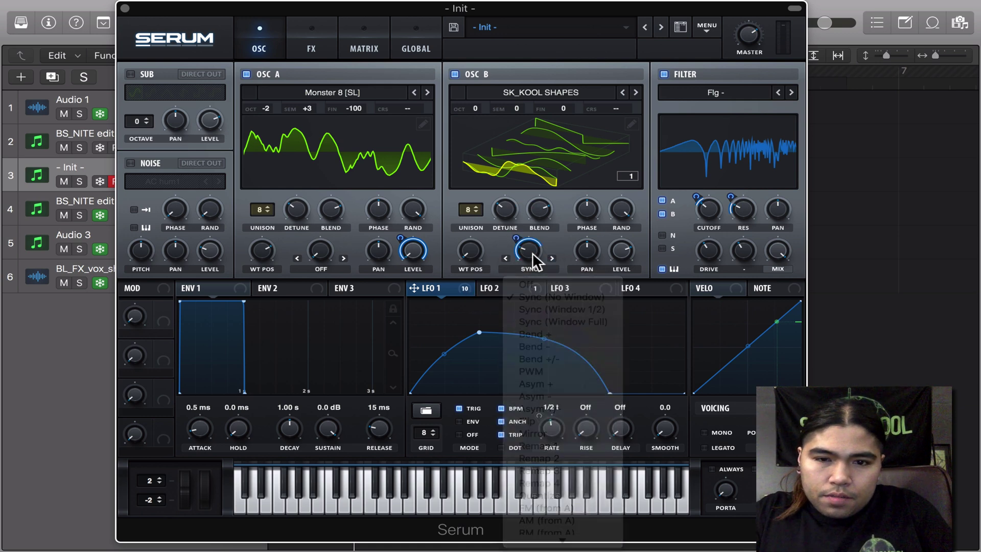
{"action": "left_click_drag", "start_coordinate": [533, 253], "coordinate": [532, 250]}
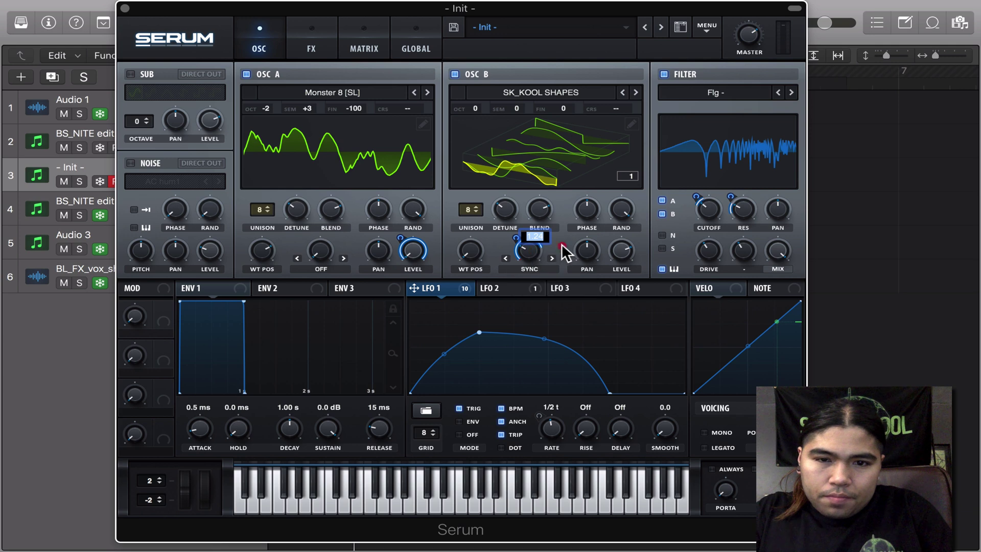
Tune oscillator B to octave +1 and semitone -3.
{"action": "left_click", "coordinate": [480, 105]}
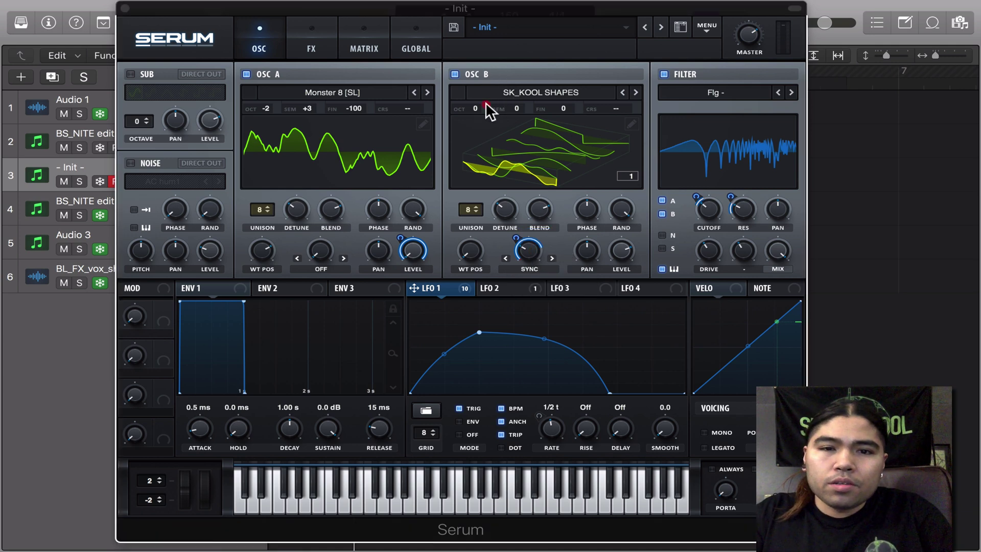
{"action": "left_click_drag", "start_coordinate": [485, 102], "coordinate": [517, 127]}
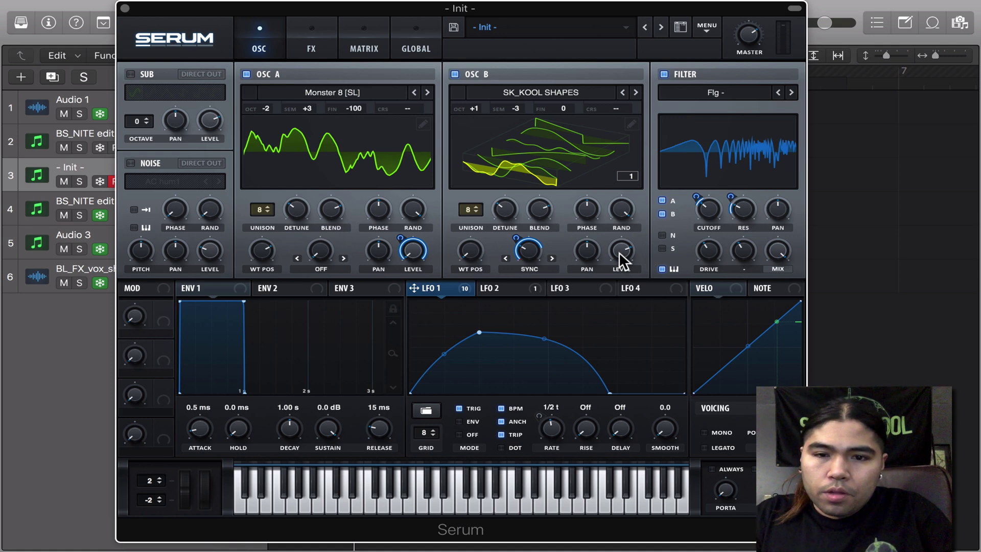
Modulate oscillator B's level with LFO 1, and enable the noise oscillator with the BrightWhite sample at minimum level.
{"action": "left_click_drag", "start_coordinate": [433, 286], "coordinate": [606, 290]}
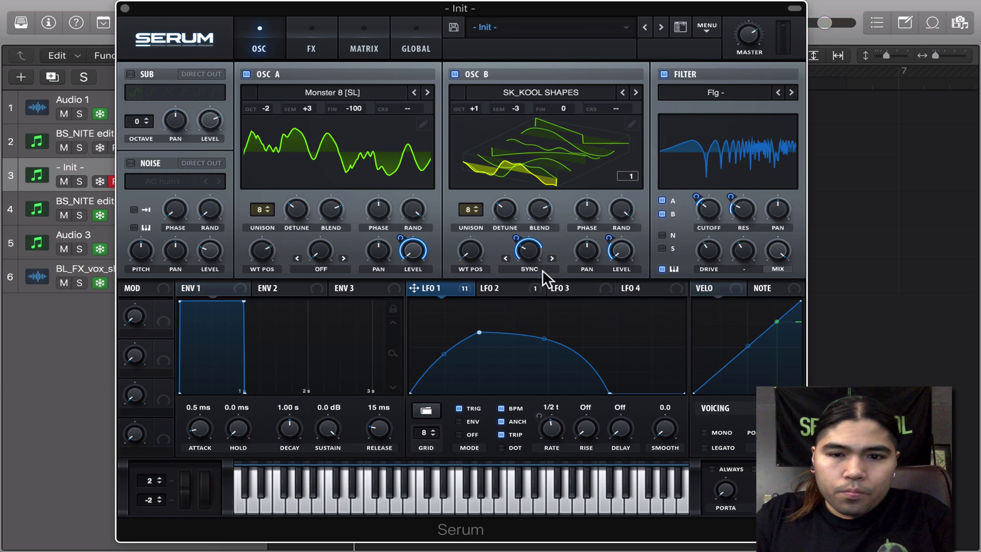
{"action": "left_click", "coordinate": [130, 163]}
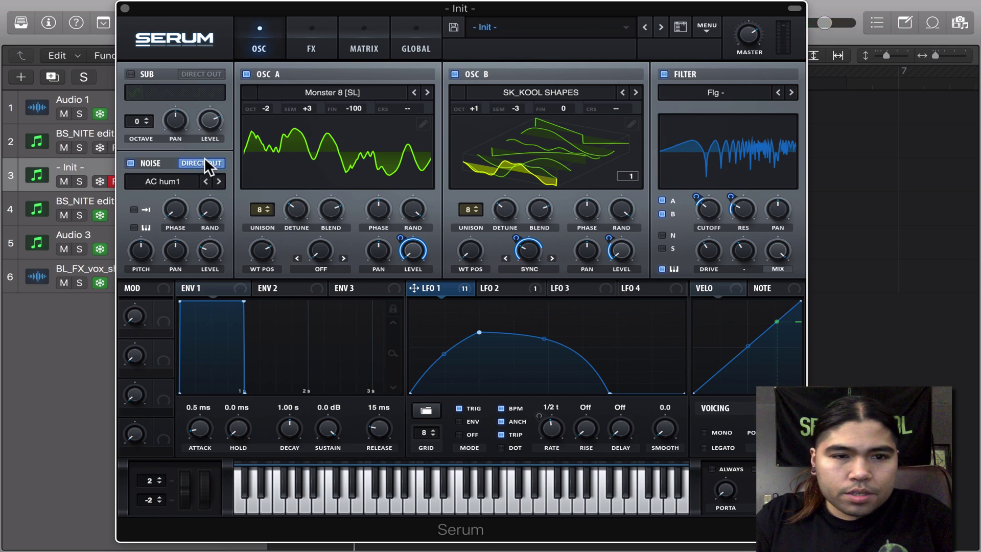
{"action": "left_click", "coordinate": [173, 234]}
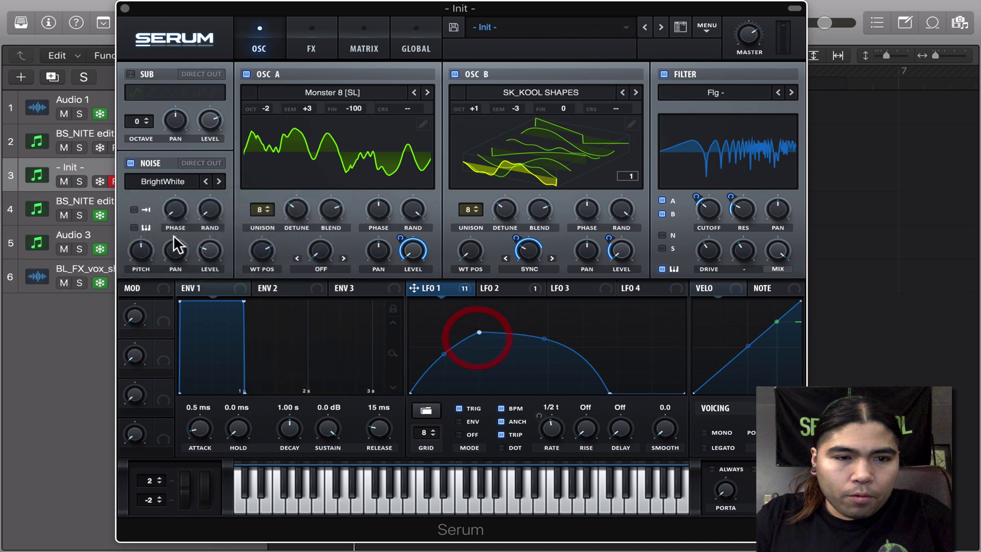
{"action": "left_click", "coordinate": [149, 255]}
{"action": "left_click_drag", "start_coordinate": [205, 252], "coordinate": [205, 377]}
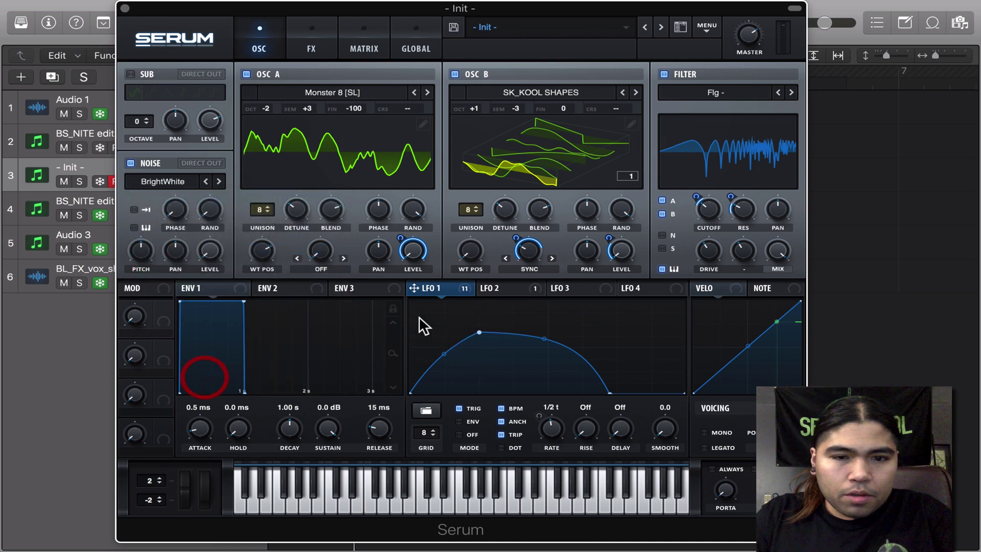
Assign LFO 1 to the noise oscillator's level and raise the noise pitch.
{"action": "left_click_drag", "start_coordinate": [414, 288], "coordinate": [191, 284]}
{"action": "left_click", "coordinate": [153, 247]}
{"action": "left_click_drag", "start_coordinate": [151, 247], "coordinate": [148, 229]}
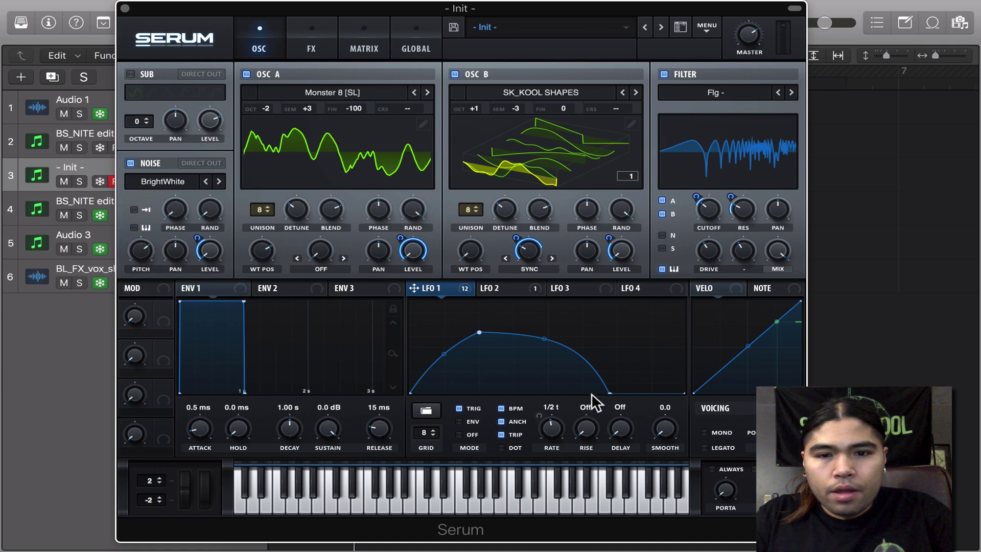
Flatten the start of LFO 3 to about mid-height and draw a slightly raised square step across the second grid division.
{"action": "left_click", "coordinate": [595, 287]}
{"action": "left_click_drag", "start_coordinate": [548, 302], "coordinate": [399, 344]}
{"action": "double_click", "coordinate": [444, 347]}
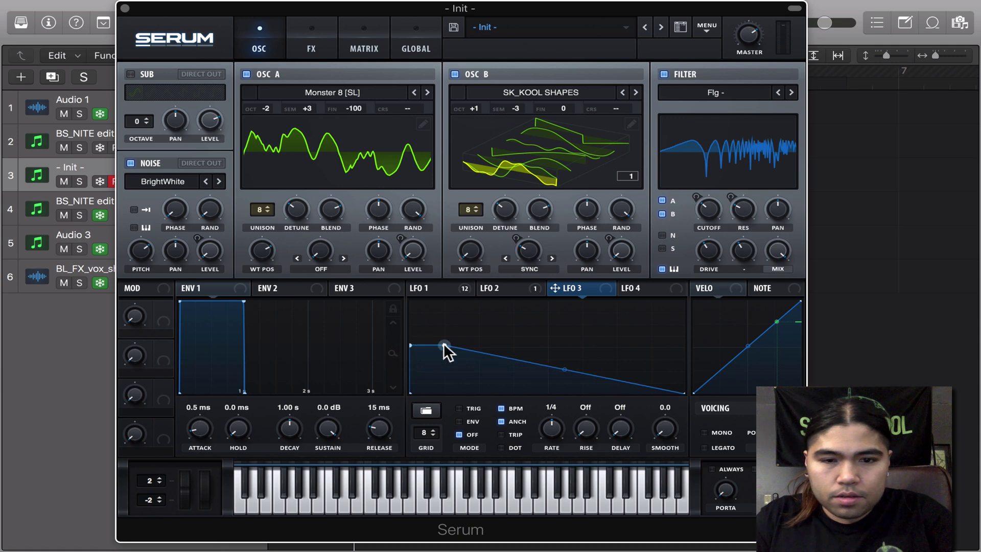
{"action": "double_click", "coordinate": [474, 336]}
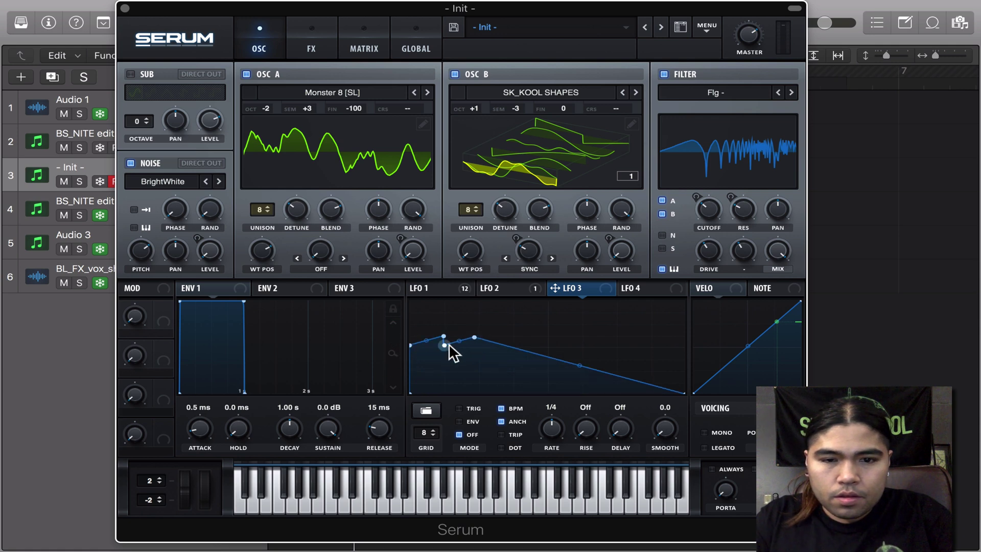
{"action": "left_click_drag", "start_coordinate": [445, 345], "coordinate": [477, 333]}
{"action": "double_click", "coordinate": [479, 344]}
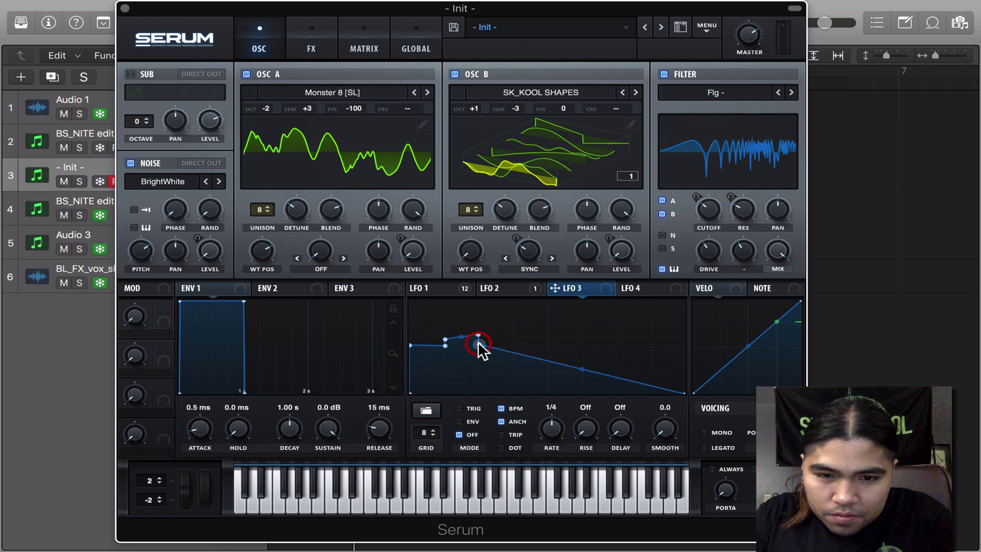
{"action": "double_click", "coordinate": [442, 338]}
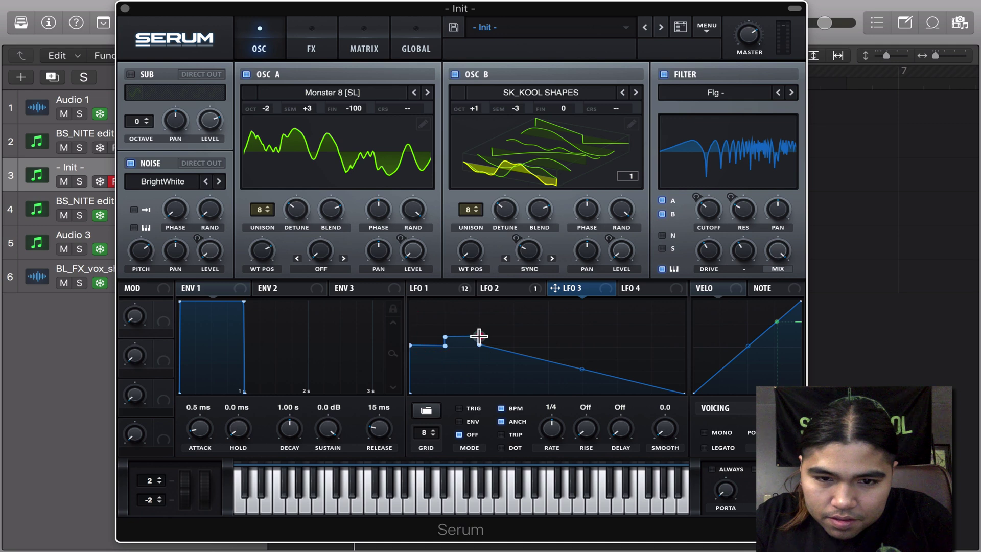
Add two more slightly raised square steps to LFO 3, across the fourth and sixth grid divisions.
{"action": "double_click", "coordinate": [514, 345]}
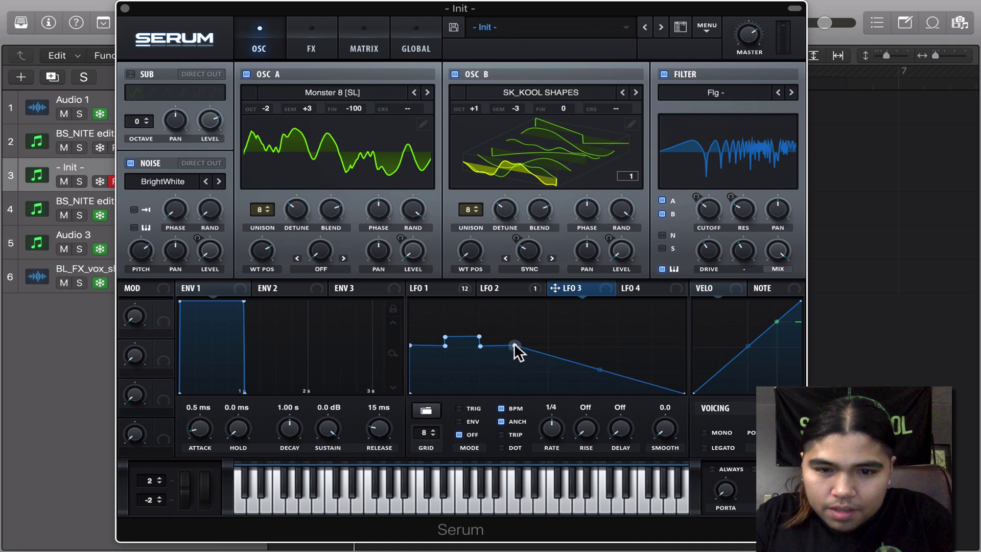
{"action": "double_click", "coordinate": [517, 336]}
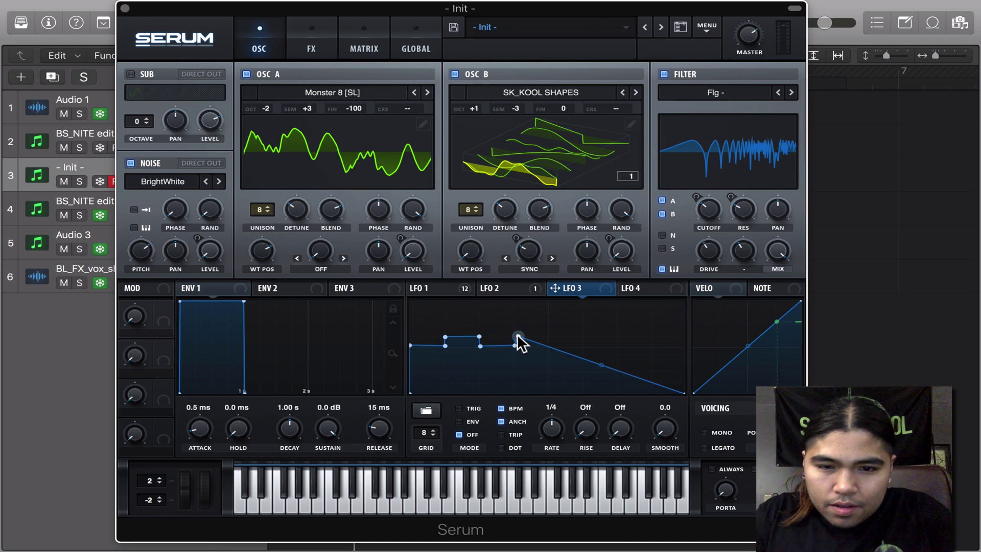
{"action": "double_click", "coordinate": [547, 337]}
{"action": "double_click", "coordinate": [548, 341]}
{"action": "left_click_drag", "start_coordinate": [549, 343], "coordinate": [544, 347]}
{"action": "double_click", "coordinate": [578, 343]}
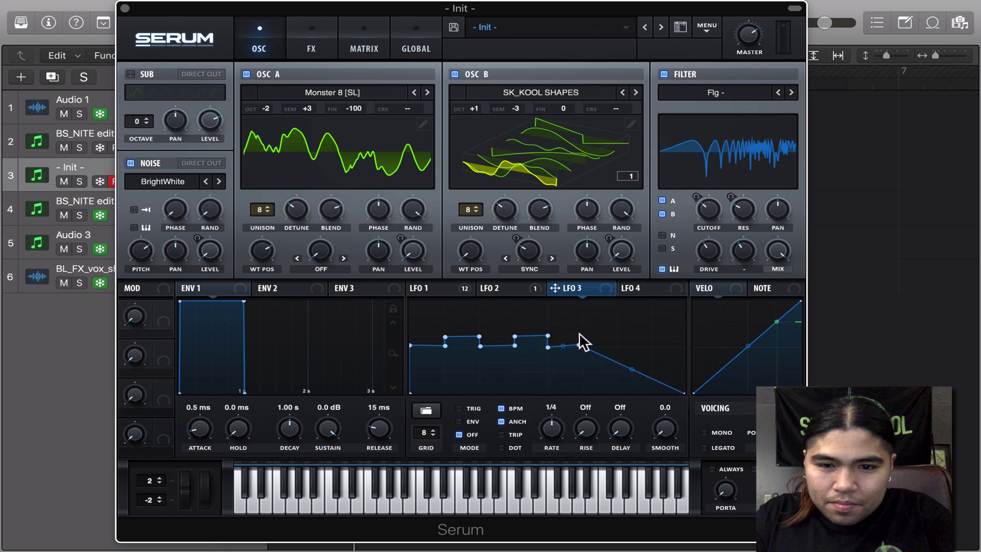
{"action": "double_click", "coordinate": [578, 334]}
{"action": "double_click", "coordinate": [615, 335]}
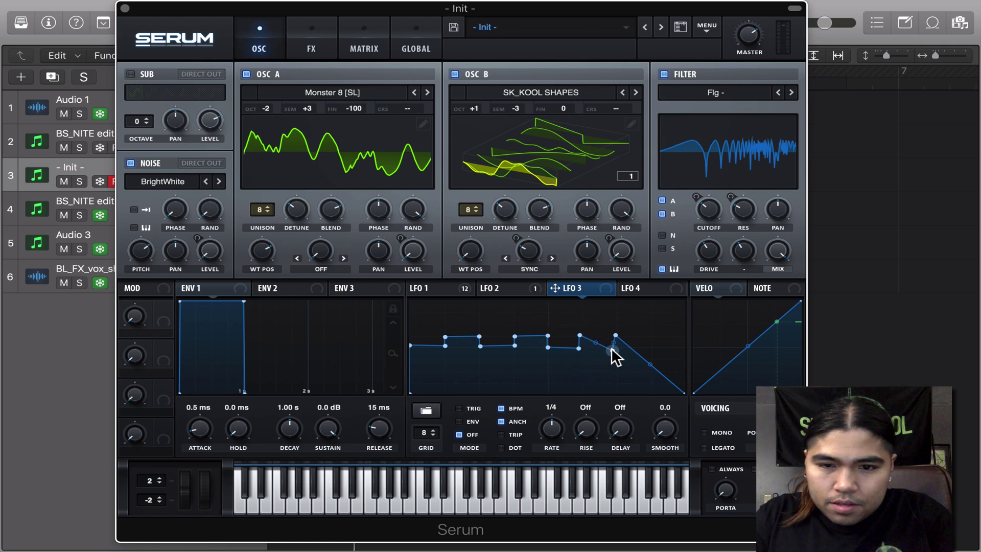
{"action": "double_click", "coordinate": [617, 348]}
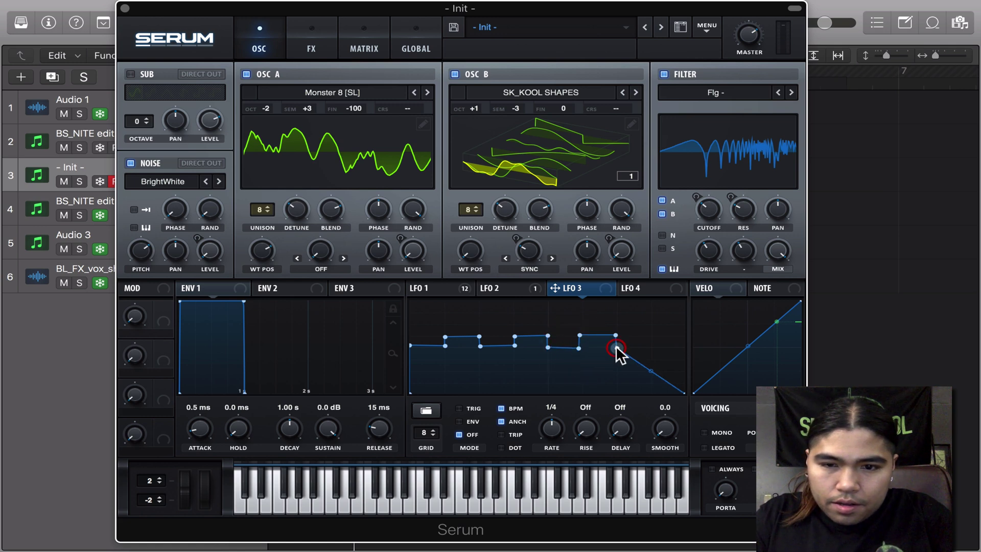
Raise LFO 3's end point to just below mid-height and fine-tune the corner points of its square steps.
{"action": "left_click_drag", "start_coordinate": [685, 347], "coordinate": [701, 353]}
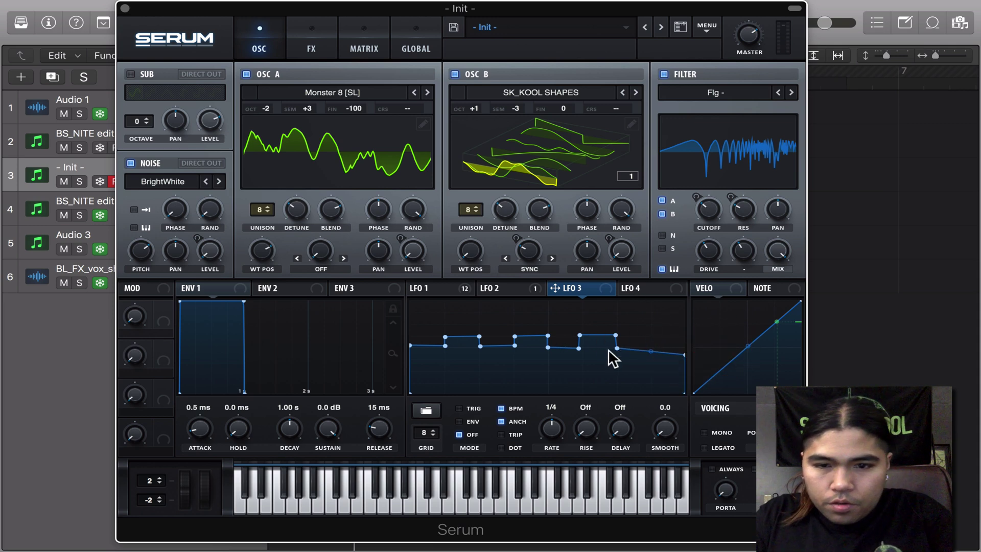
{"action": "mouse_move", "coordinate": [617, 348]}
{"action": "left_mouse_down"}
{"action": "mouse_move", "coordinate": [582, 346]}
{"action": "mouse_move", "coordinate": [581, 337]}
{"action": "mouse_move", "coordinate": [624, 336]}
{"action": "left_mouse_up"}
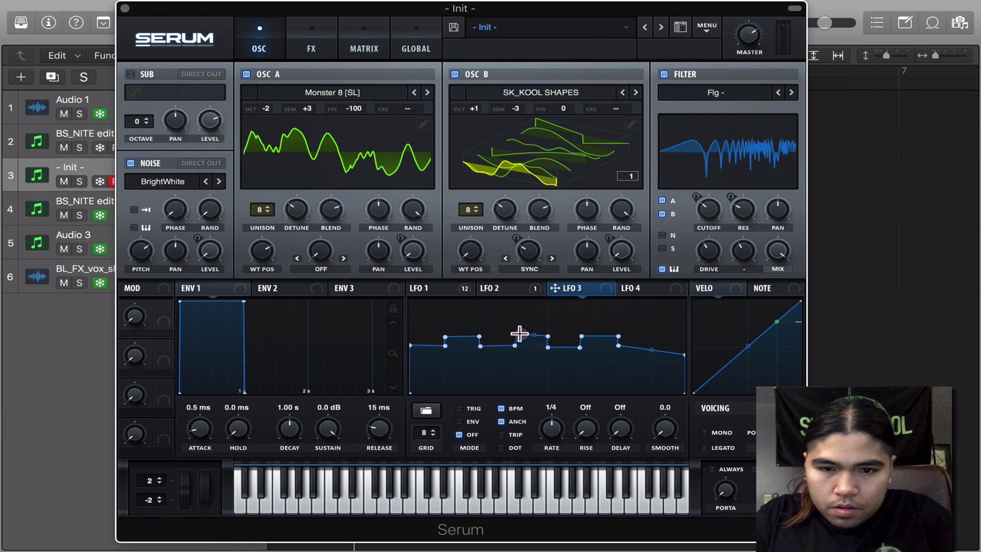
{"action": "left_click_drag", "start_coordinate": [480, 336], "coordinate": [437, 339]}
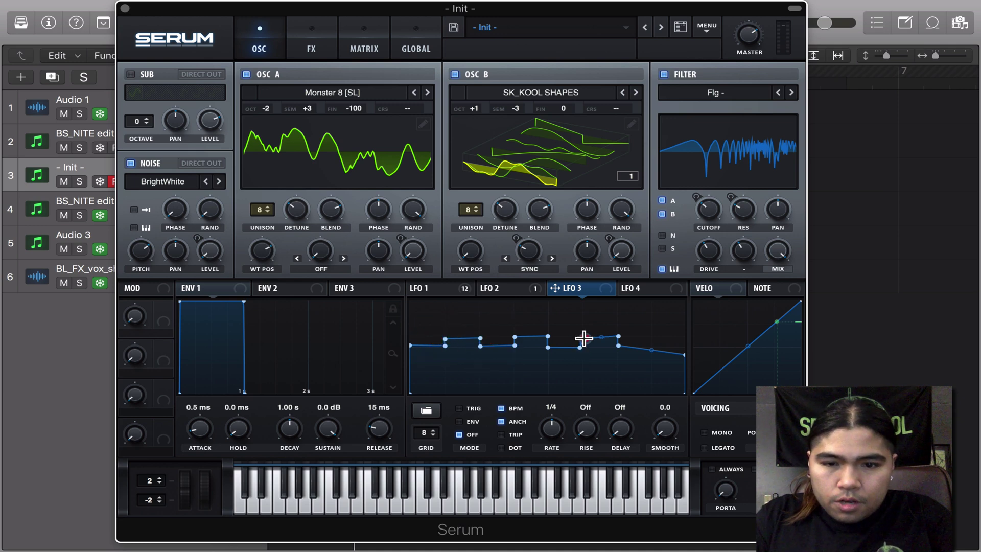
{"action": "left_click_drag", "start_coordinate": [580, 336], "coordinate": [619, 339]}
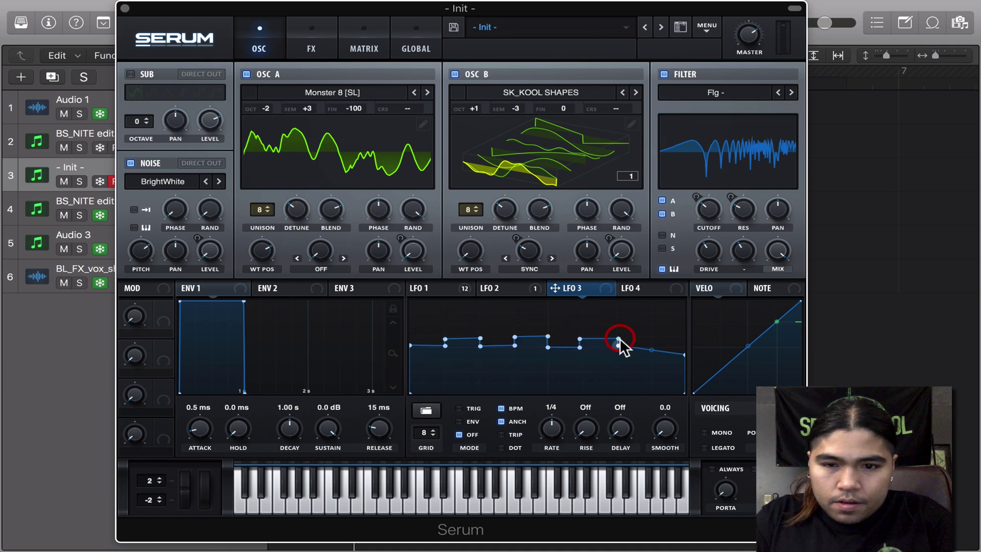
{"action": "double_click", "coordinate": [619, 346]}
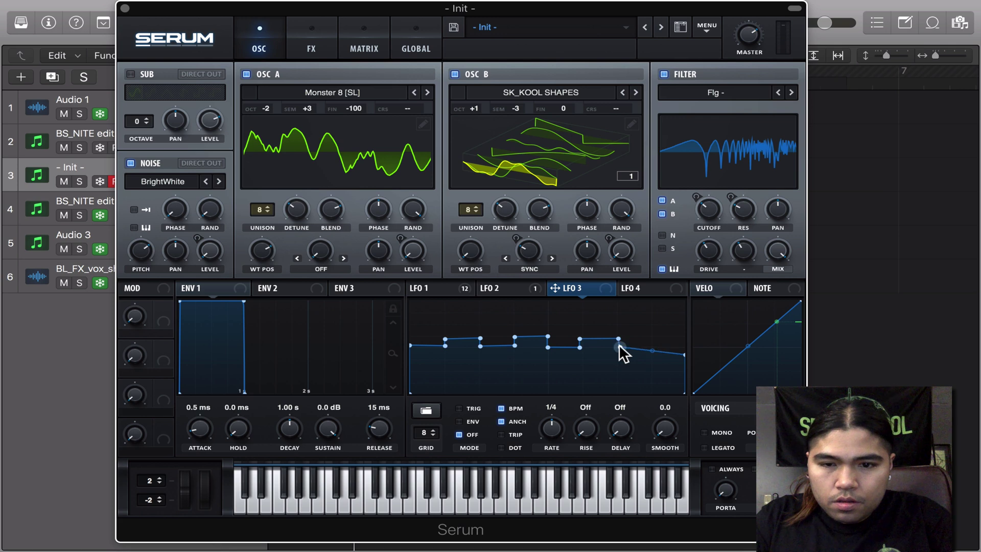
{"action": "left_click_drag", "start_coordinate": [619, 347], "coordinate": [617, 347]}
{"action": "left_click", "coordinate": [581, 346]}
Assign LFO 3 to the coarse pitch of both oscillator A and oscillator B.
{"action": "left_click", "coordinate": [597, 286]}
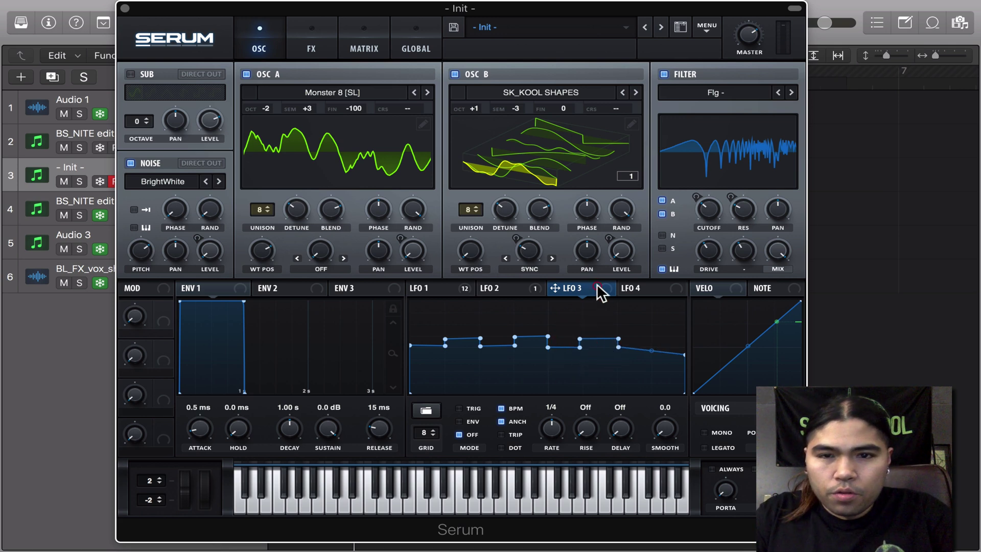
{"action": "left_click_drag", "start_coordinate": [597, 288], "coordinate": [416, 92]}
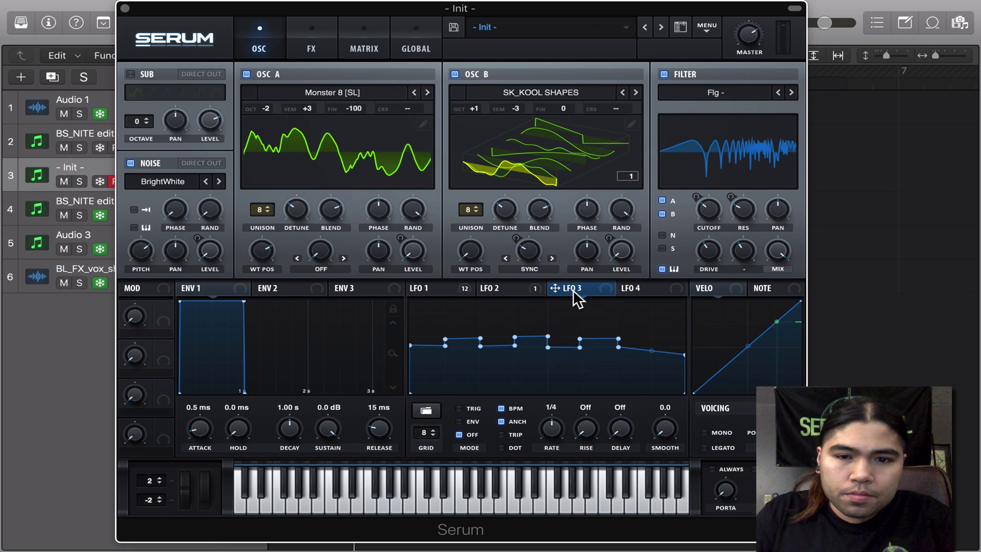
{"action": "left_click_drag", "start_coordinate": [575, 289], "coordinate": [426, 162]}
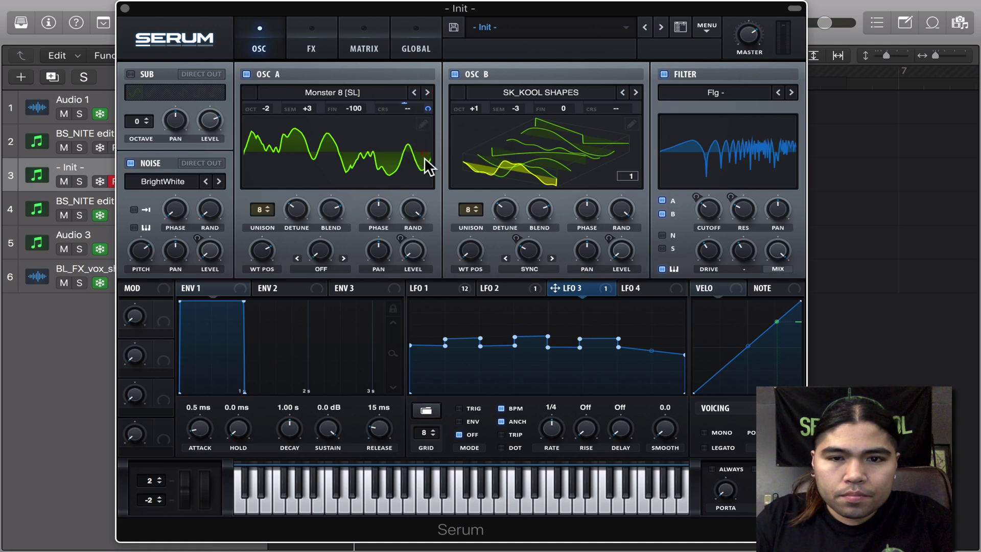
{"action": "left_click_drag", "start_coordinate": [603, 290], "coordinate": [636, 154]}
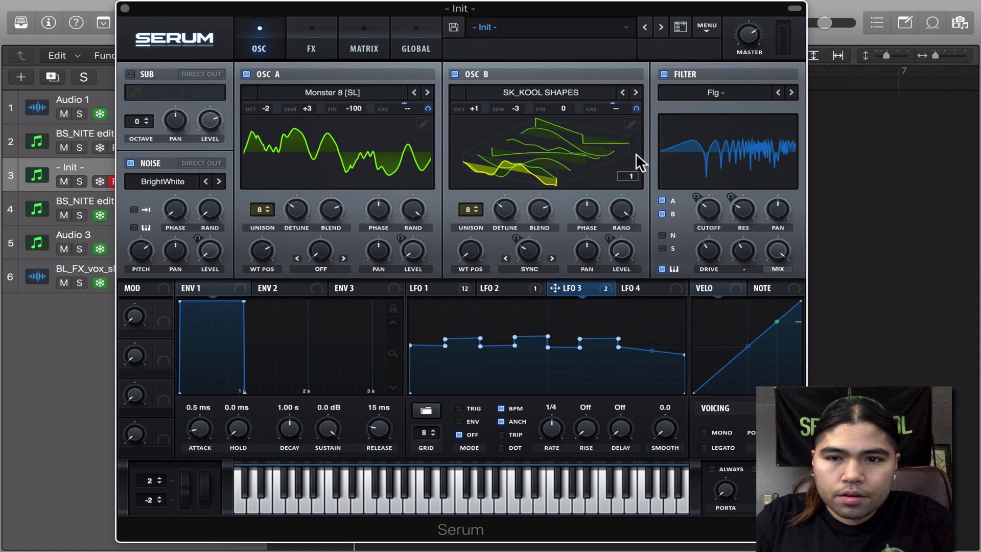
{"action": "left_click", "coordinate": [631, 186]}
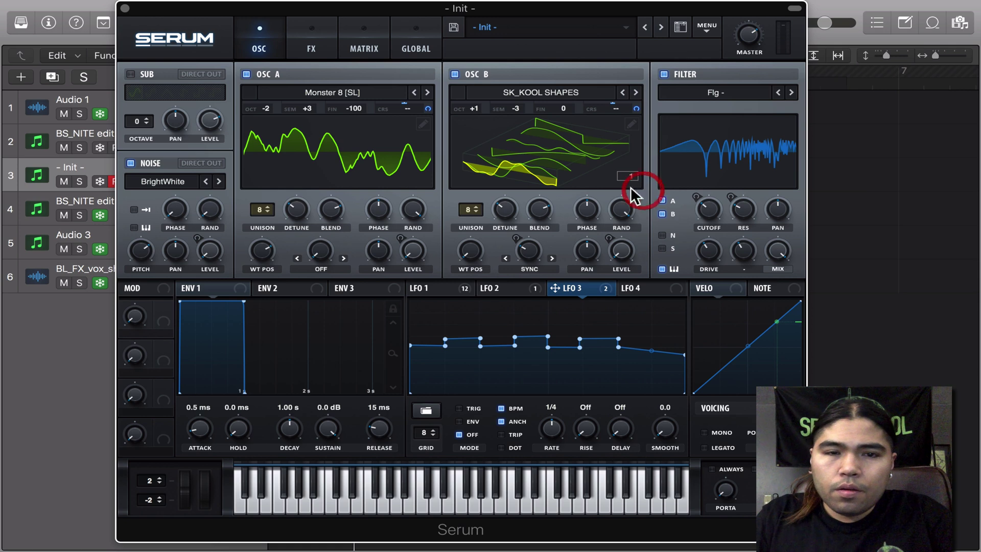
Enable the sub oscillator with Direct Out at octave -2, and set its level to 0% with LFO 1 modulating it.
{"action": "left_click", "coordinate": [131, 74]}
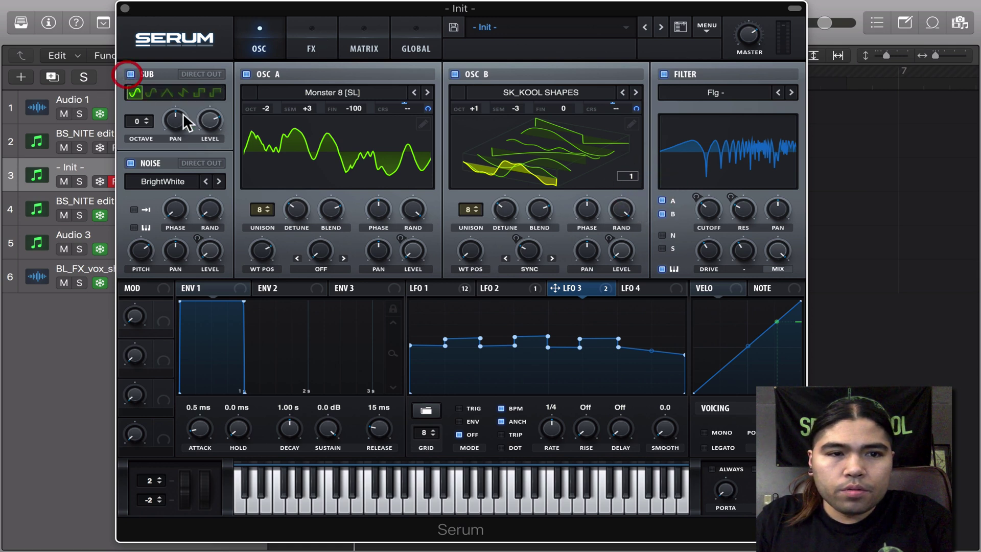
{"action": "double_click", "coordinate": [144, 124]}
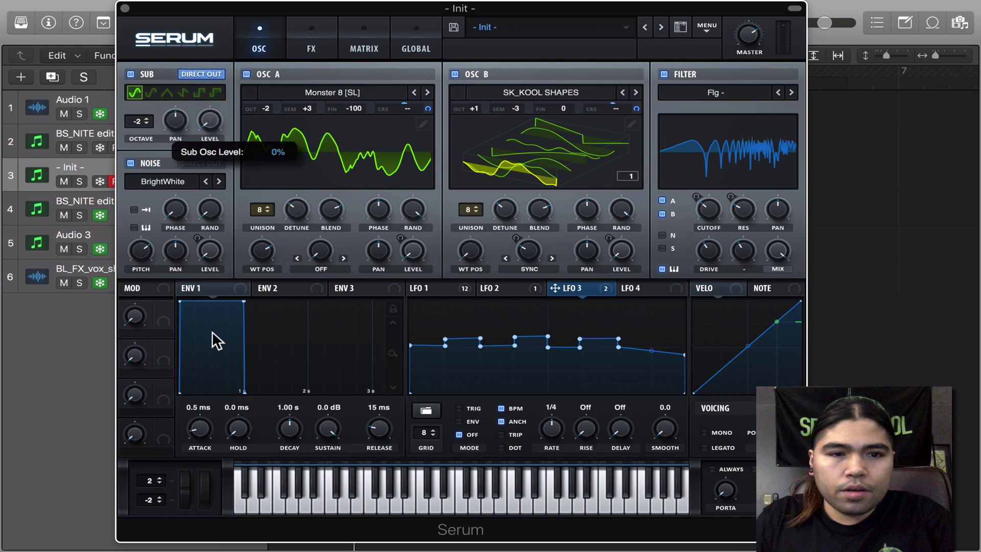
{"action": "left_click_drag", "start_coordinate": [414, 287], "coordinate": [206, 121]}
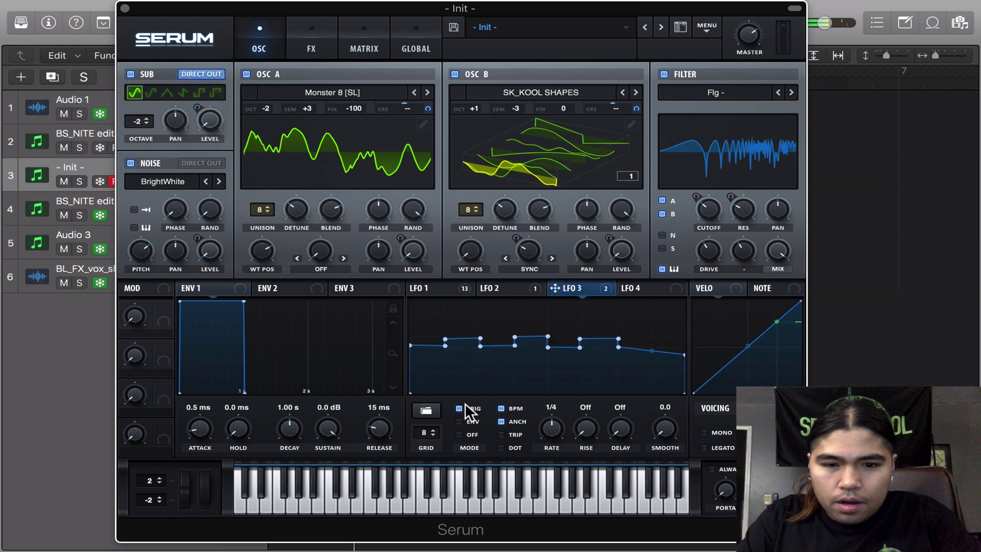
Set LFO 3 to Trig mode with a rate of 2 bar.
{"action": "left_click", "coordinate": [463, 406]}
{"action": "left_click_drag", "start_coordinate": [554, 430], "coordinate": [552, 451]}
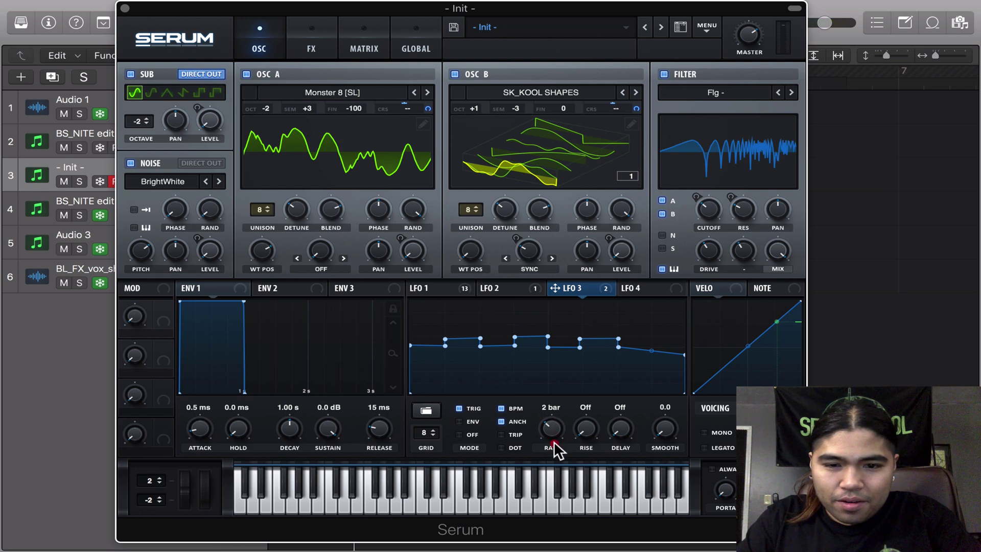
{"action": "left_click", "coordinate": [662, 269]}
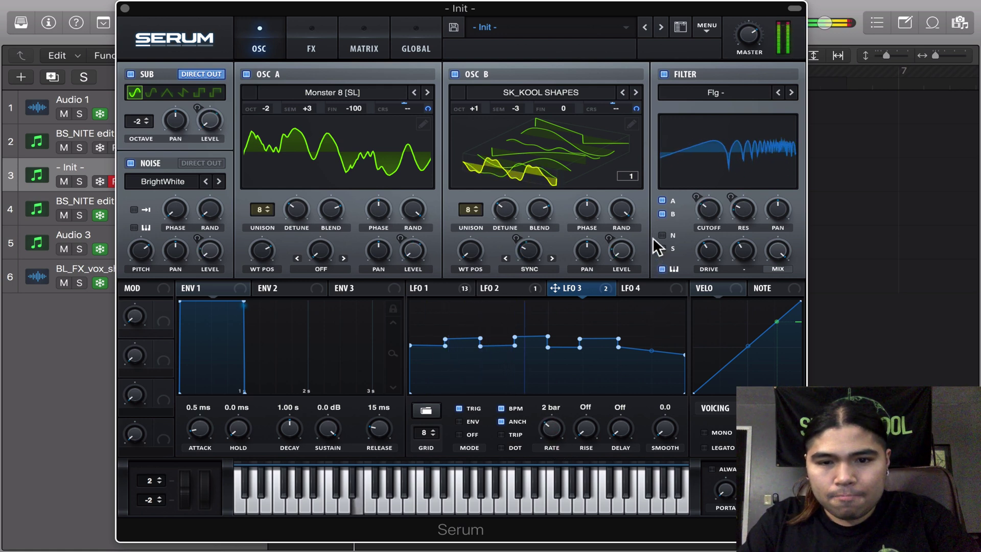
Modulate the FX filter's cutoff with LFO 4 in Trig mode, bowing the LFO's rising slope strongly upward.
{"action": "left_click", "coordinate": [311, 43]}
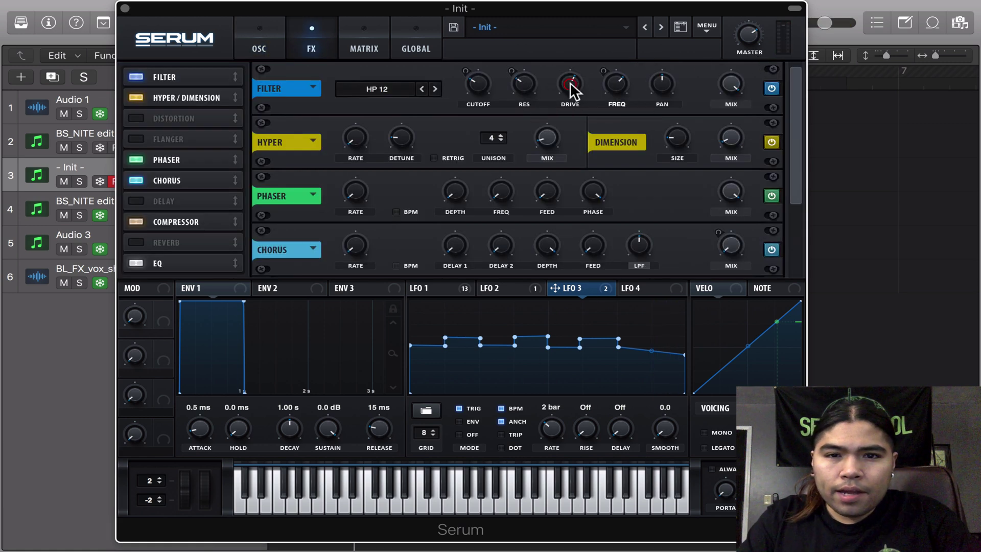
{"action": "left_click_drag", "start_coordinate": [630, 288], "coordinate": [458, 104]}
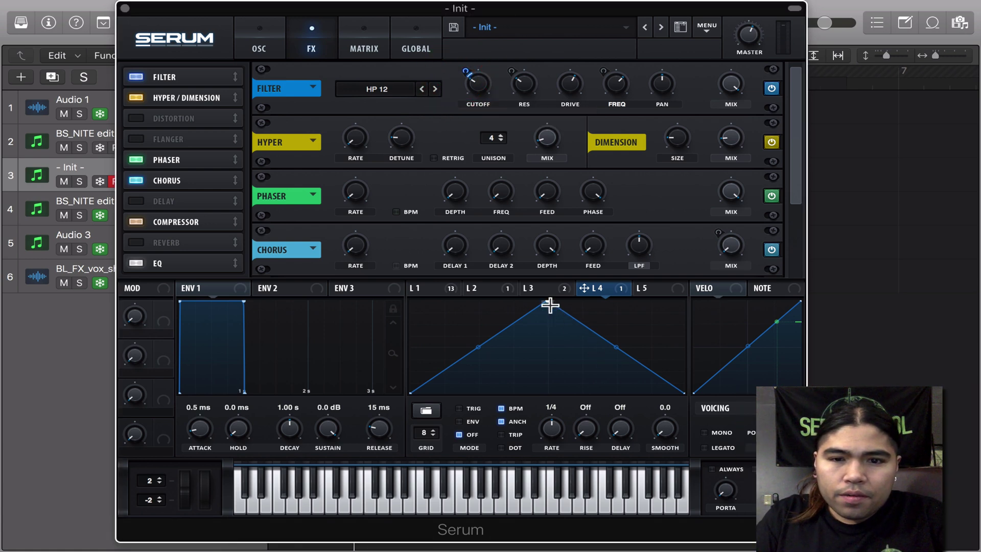
{"action": "mouse_move", "coordinate": [547, 302]}
{"action": "left_mouse_down"}
{"action": "mouse_move", "coordinate": [408, 305]}
{"action": "mouse_move", "coordinate": [558, 296]}
{"action": "mouse_move", "coordinate": [548, 301]}
{"action": "left_mouse_up"}
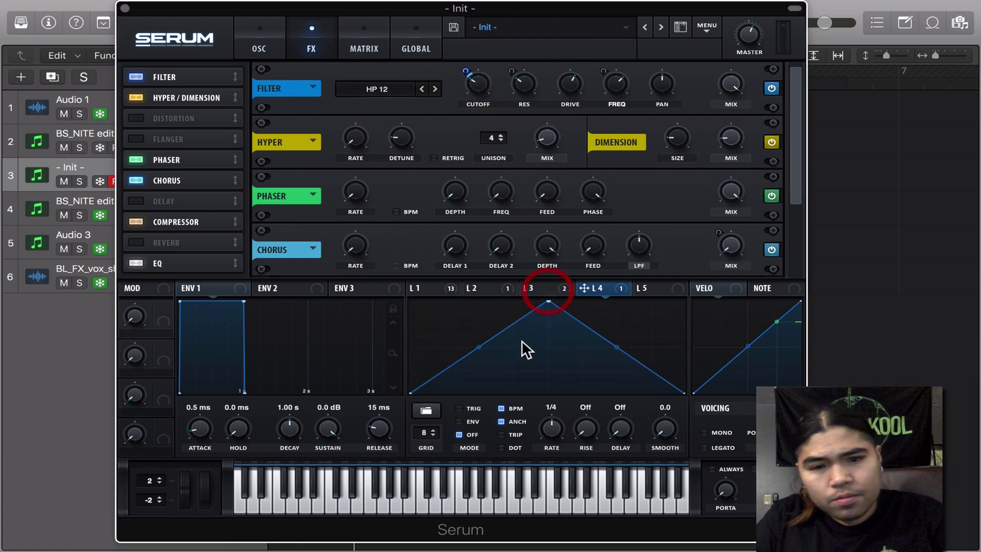
{"action": "left_click", "coordinate": [466, 408]}
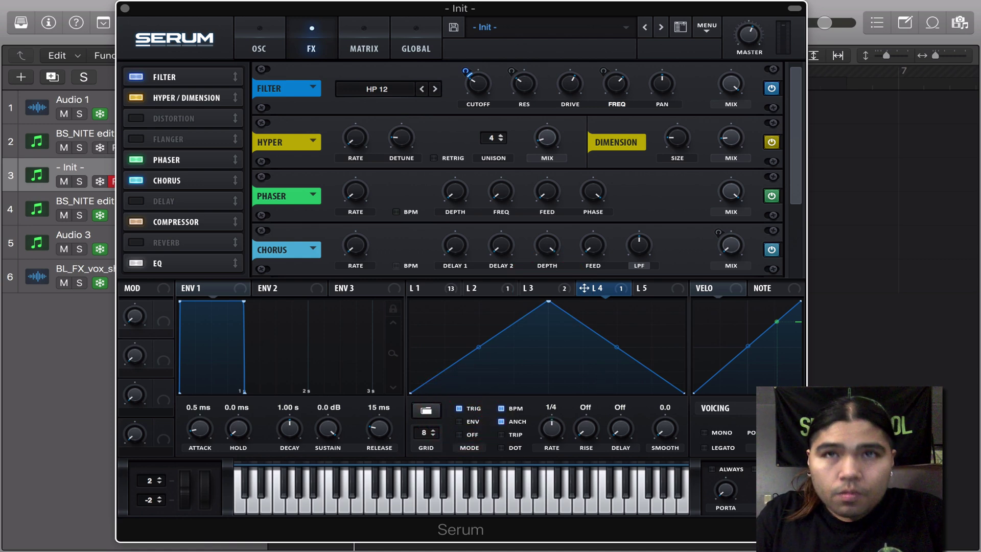
{"action": "left_click_drag", "start_coordinate": [479, 348], "coordinate": [478, 324]}
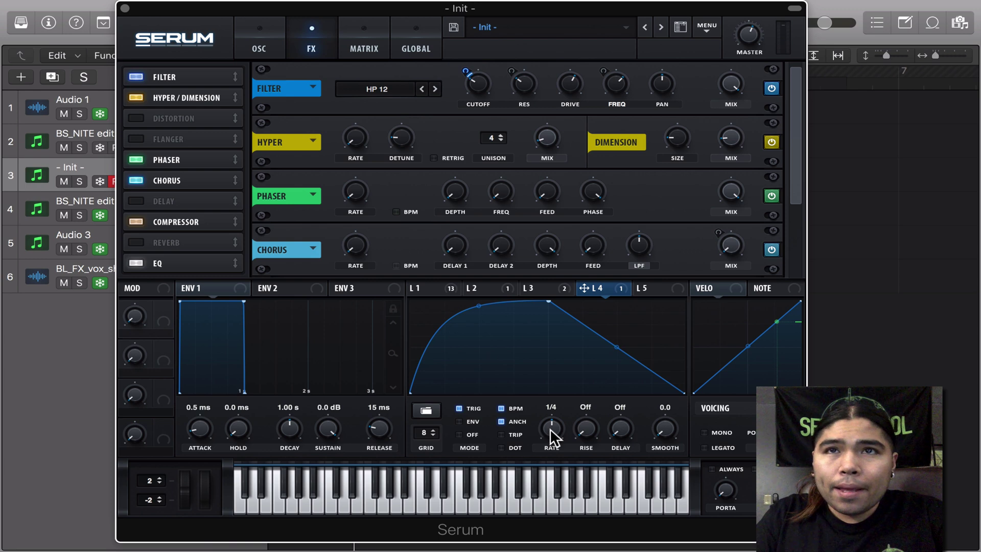
Add a matrix routing from LFO 2 to LFO4 Rate with a small positive amount.
{"action": "left_click", "coordinate": [360, 46]}
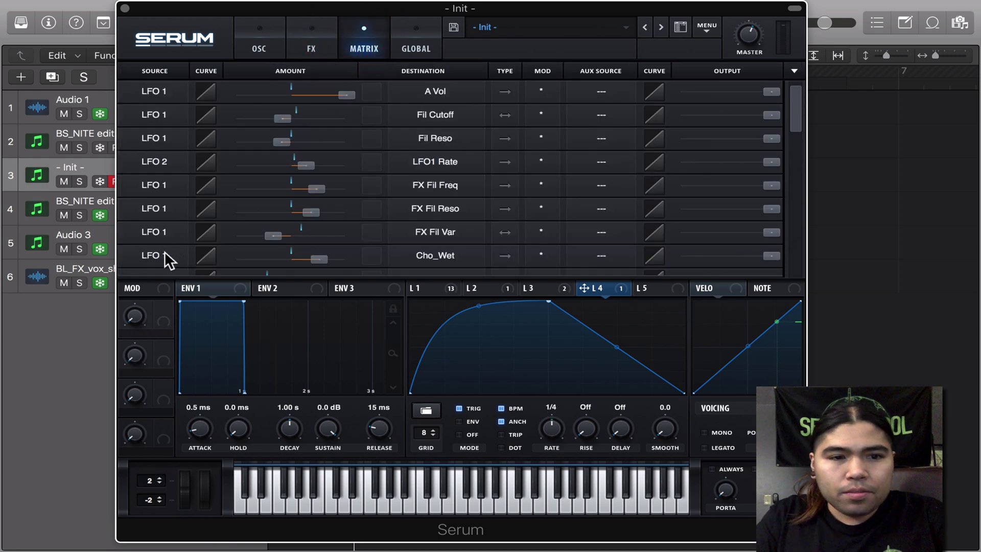
{"action": "scroll", "coordinate": [164, 250], "scroll_direction": "down", "scroll_amount": 3}
{"action": "scroll", "coordinate": [161, 230], "scroll_direction": "down", "scroll_amount": 9}
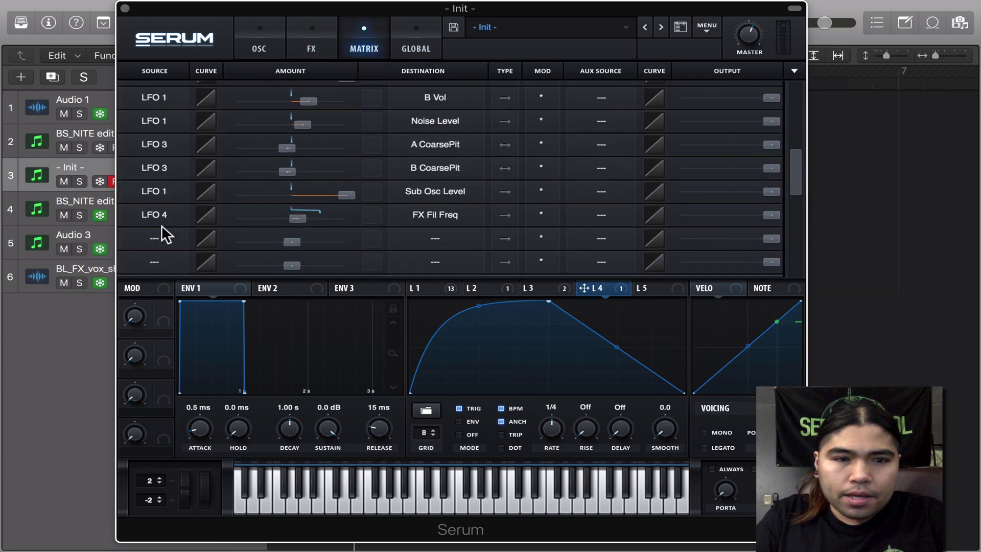
{"action": "left_click", "coordinate": [158, 224]}
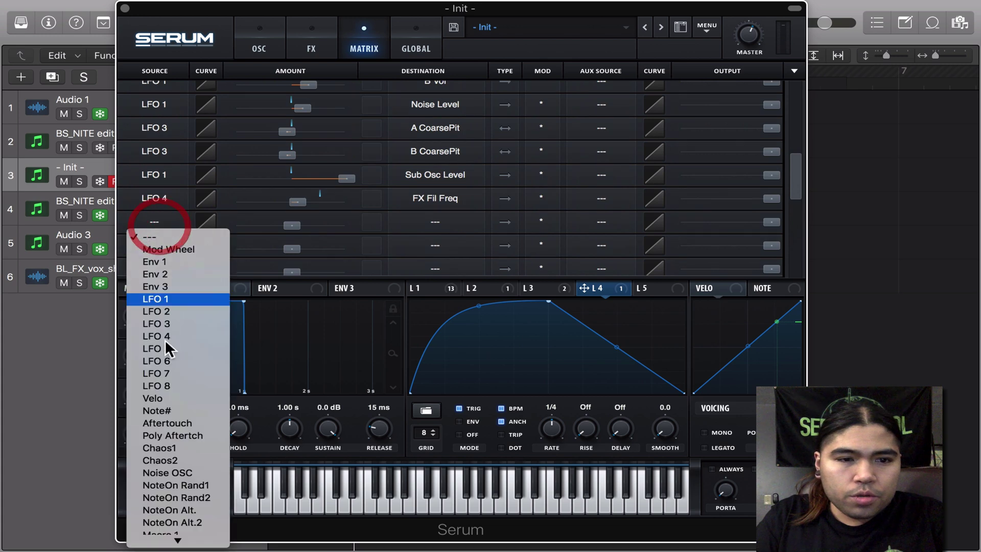
{"action": "left_click", "coordinate": [186, 314]}
{"action": "left_click", "coordinate": [457, 222]}
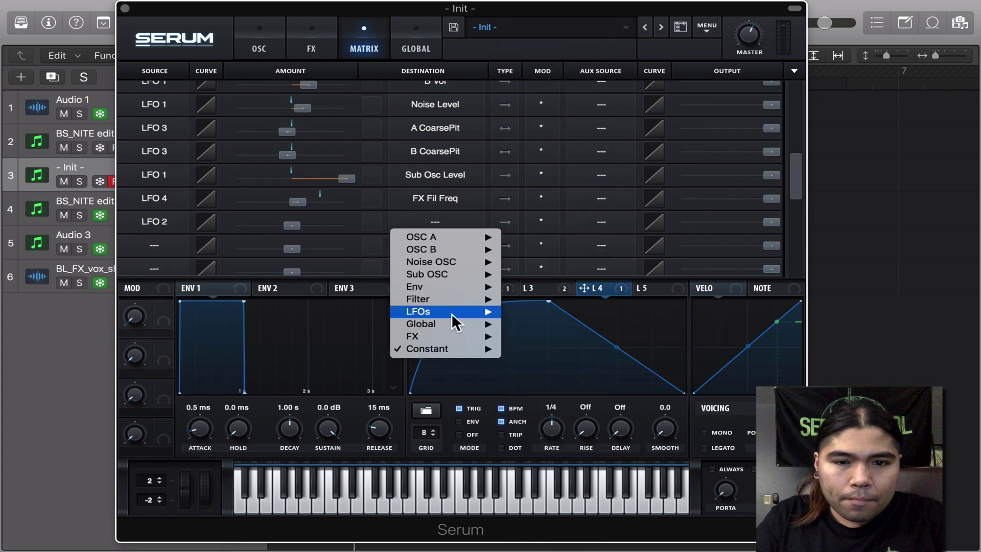
{"action": "mouse_move", "coordinate": [451, 312]}
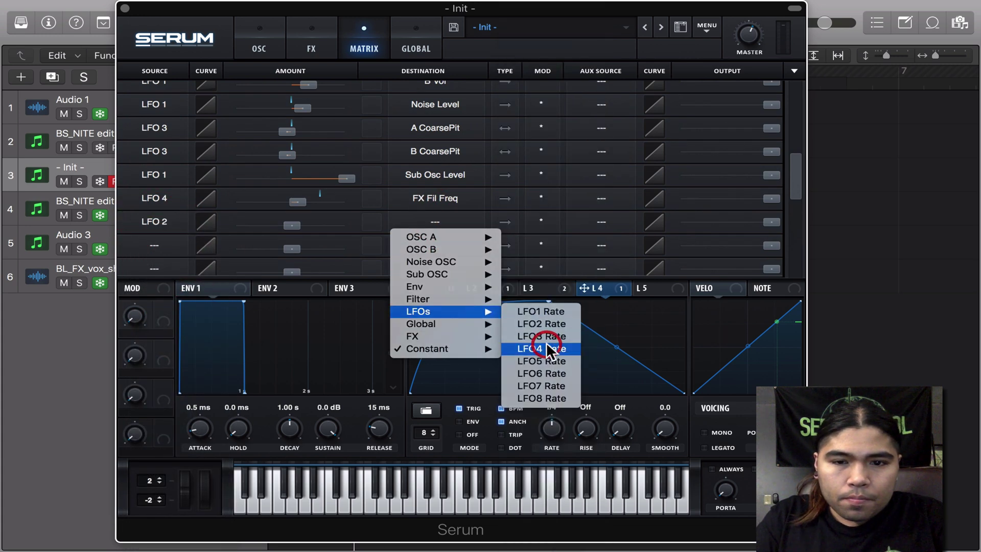
{"action": "left_click", "coordinate": [546, 342]}
{"action": "left_click_drag", "start_coordinate": [298, 221], "coordinate": [298, 222]}
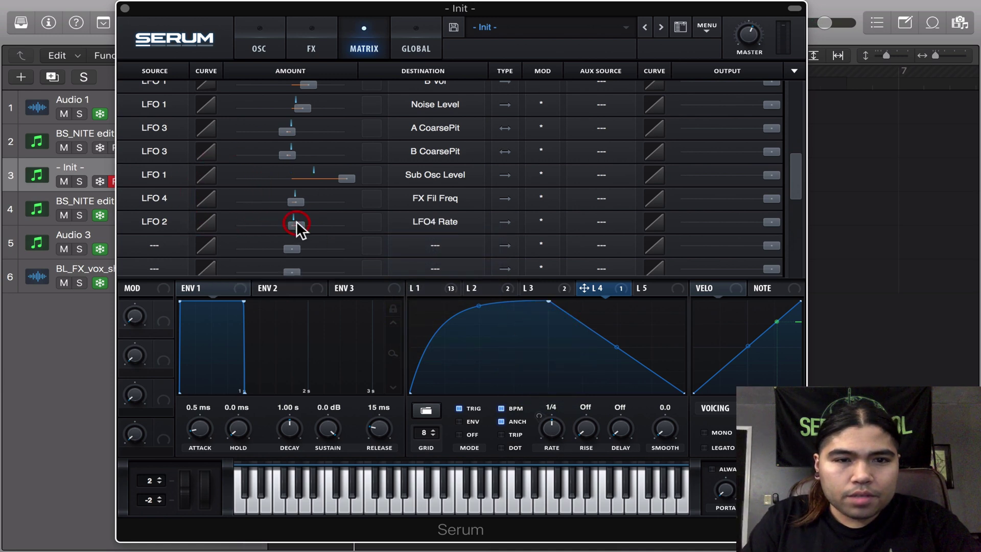
Check the list of destinations assigned to LFO 1 alongside the oscillator settings.
{"action": "left_click", "coordinate": [259, 41]}
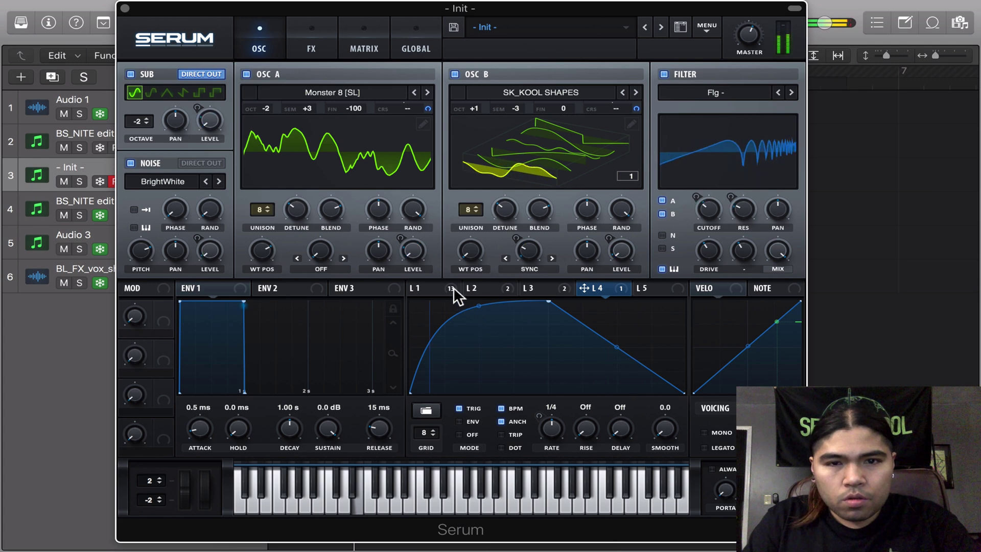
{"action": "mouse_move", "coordinate": [452, 288]}
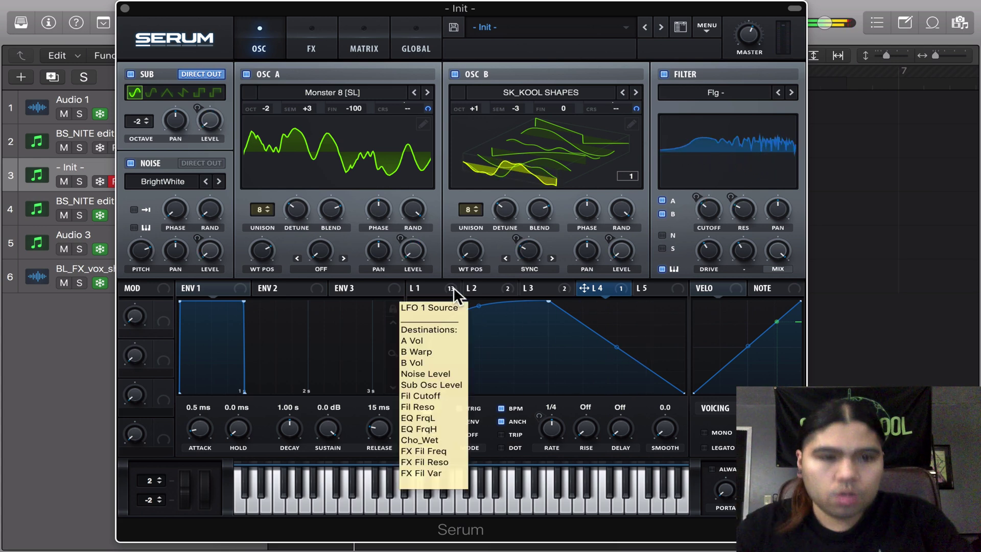